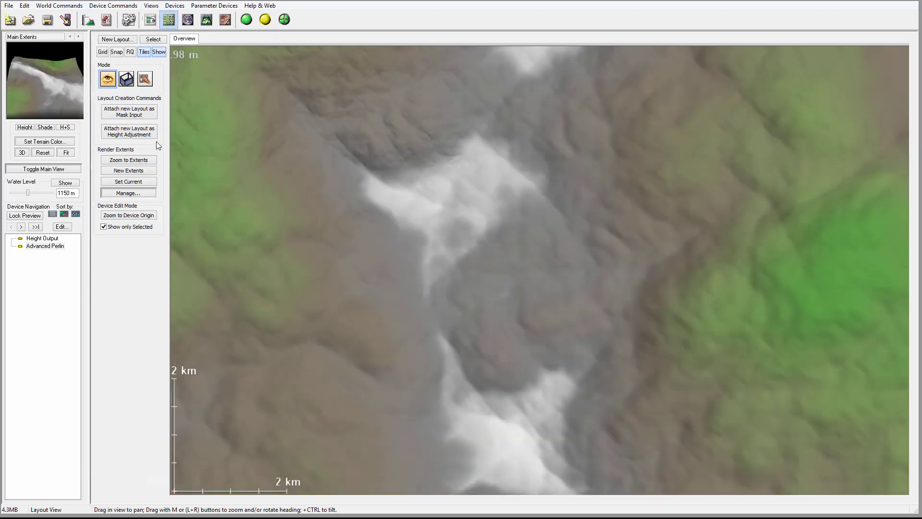
Step: Zoom out over the terrain and switch to render-extents editing mode
drag(603, 202, 530, 213)
scroll(530, 213, down, 10)
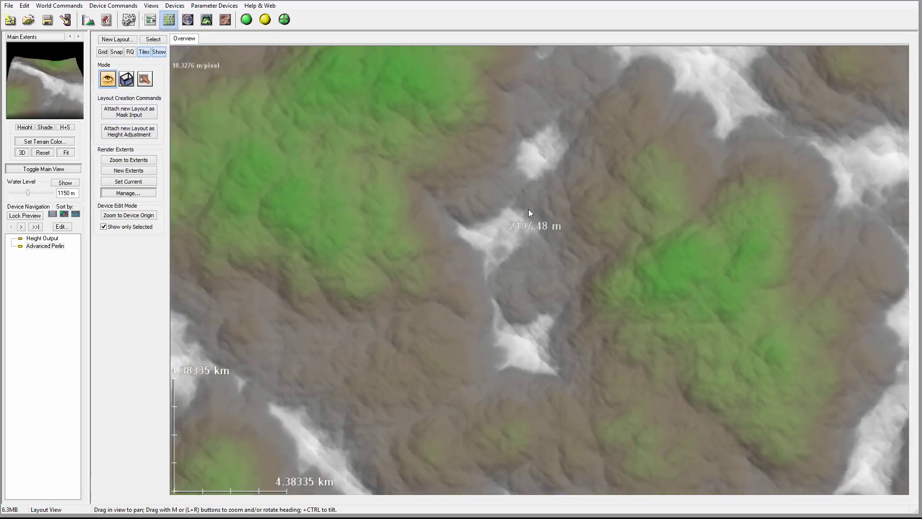
scroll(528, 209, down, 6)
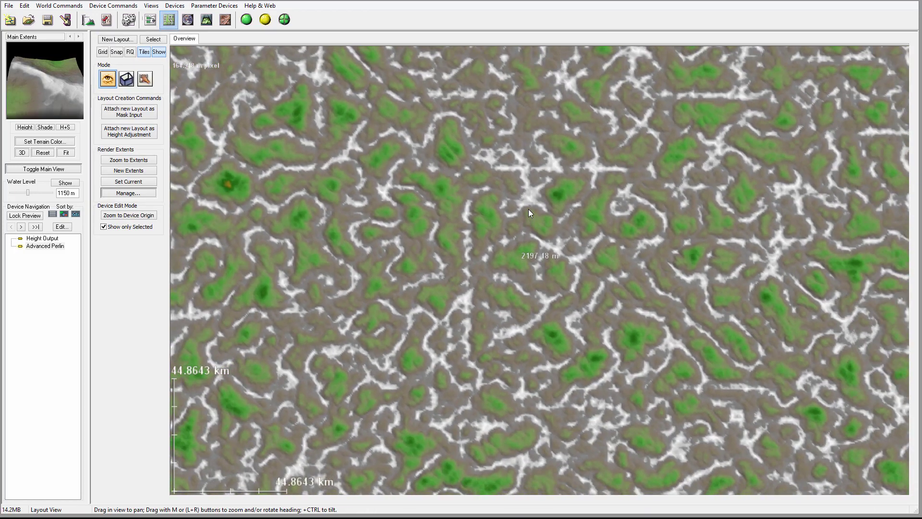
scroll(247, 113, up, 1)
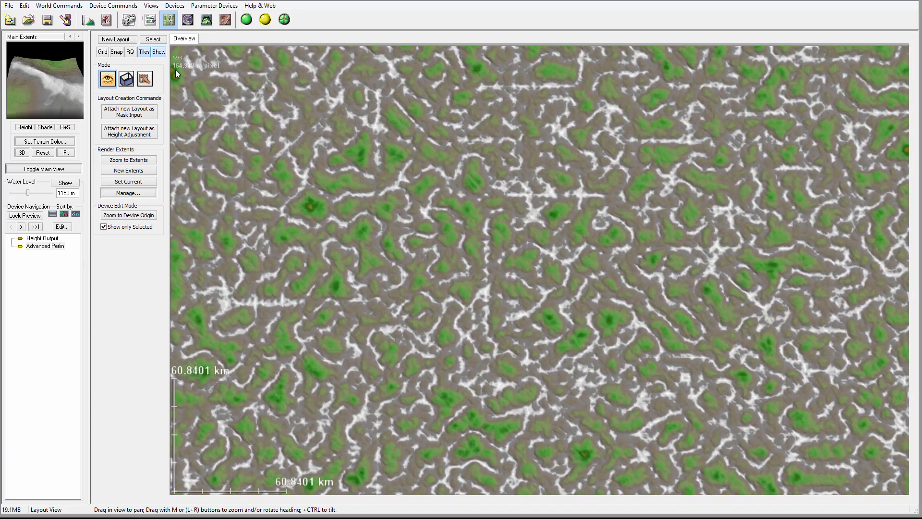
click(126, 80)
Step: Centre and zoom in on the Main Extents box, then add a new empty layout
scroll(532, 235, up, 5)
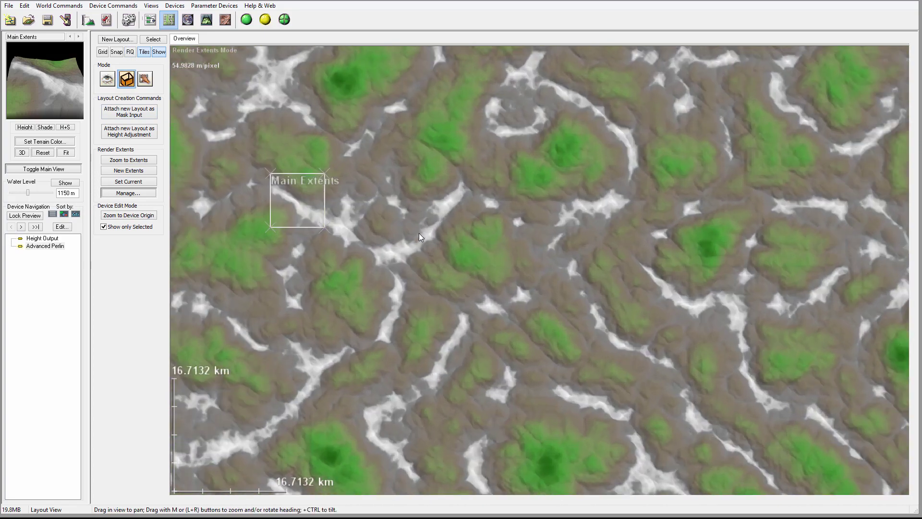
drag(419, 237, 730, 330)
scroll(730, 330, up, 2)
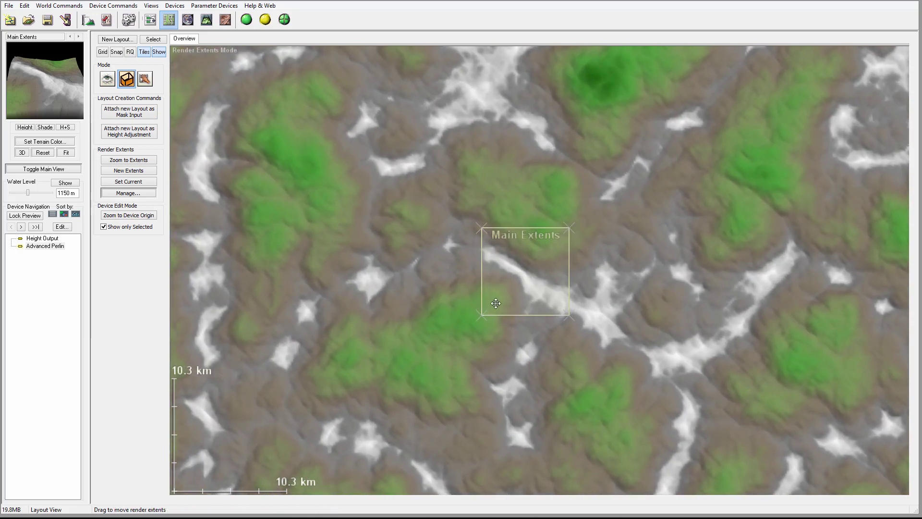
scroll(548, 285, up, 2)
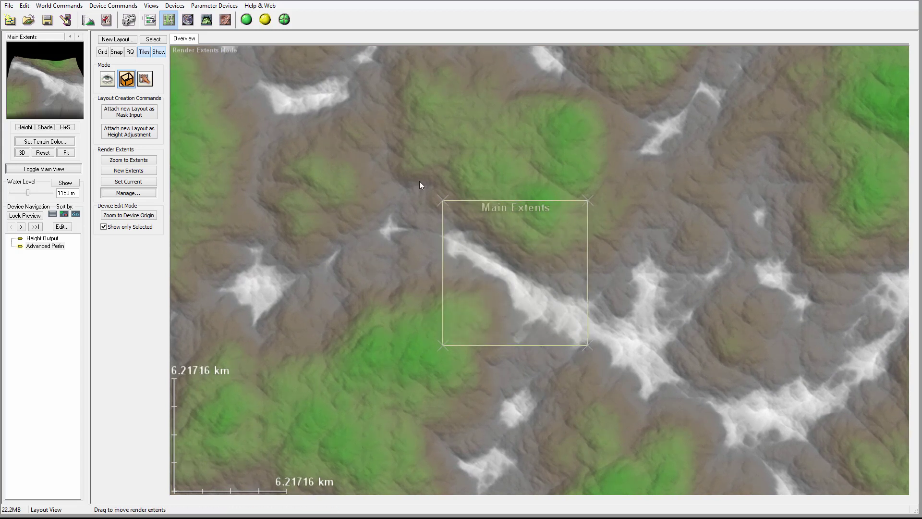
click(116, 42)
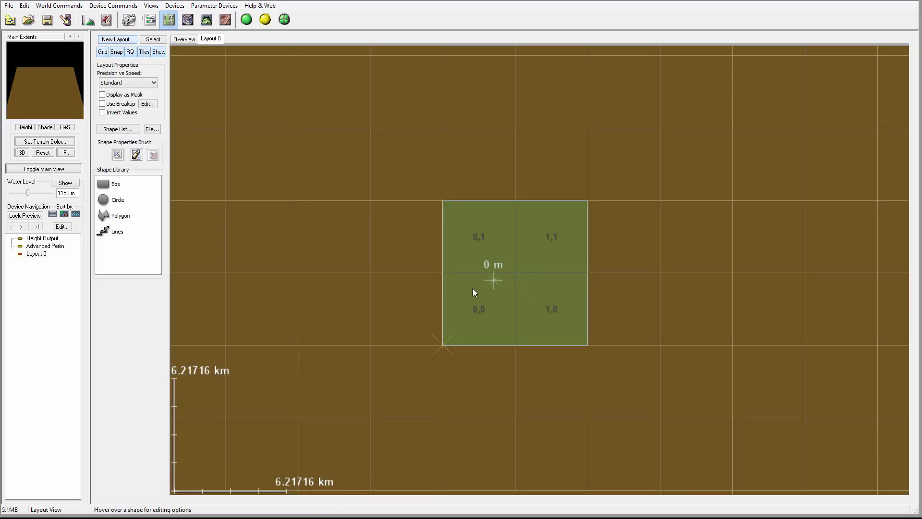
Step: Draw a trial line with the Lines shape, then delete it
mouse_move(111, 231)
mouse_down()
mouse_move(257, 255)
mouse_move(337, 301)
mouse_up()
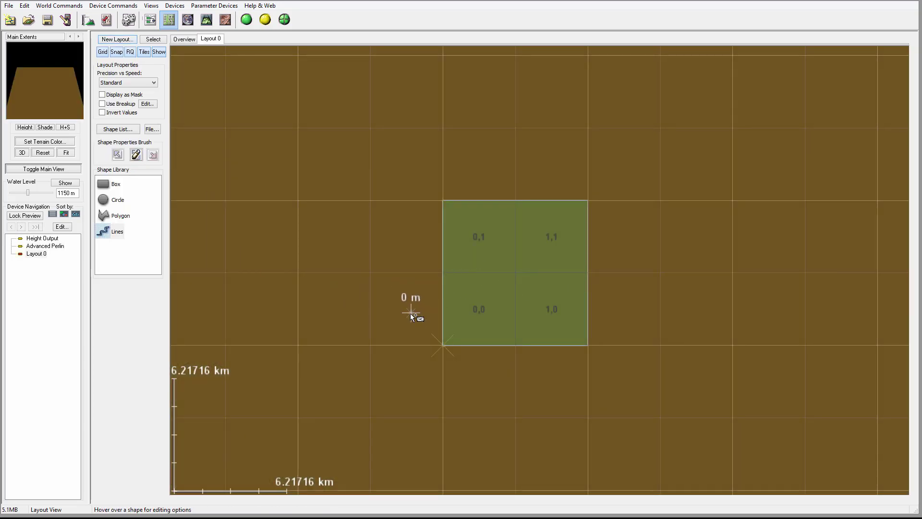
drag(410, 314, 411, 313)
click(631, 182)
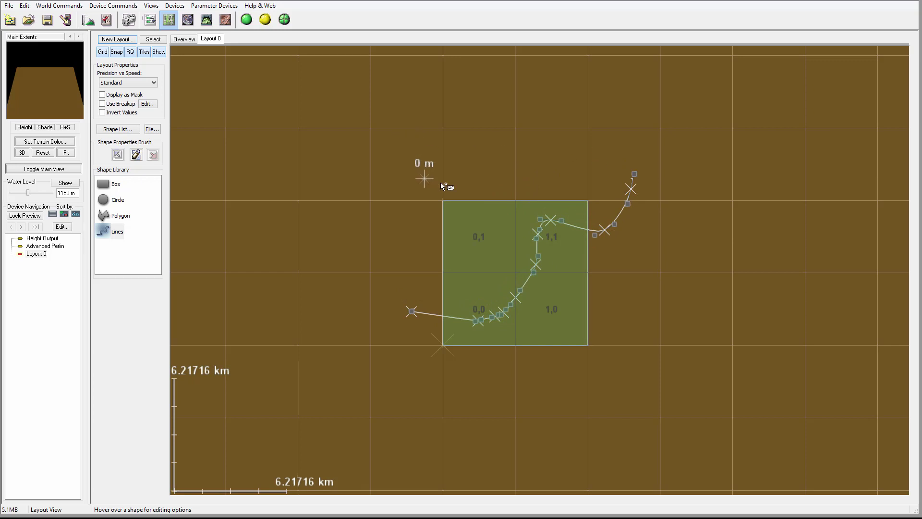
right_click(456, 172)
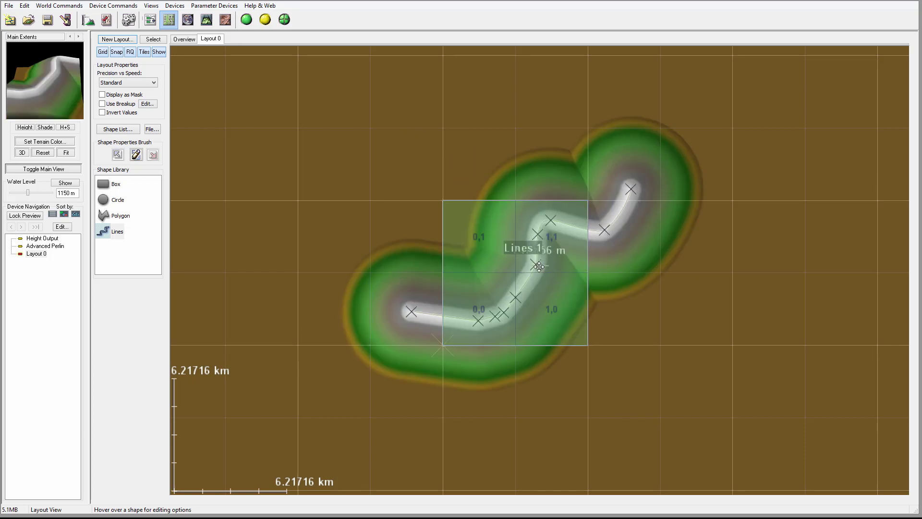
key(Delete)
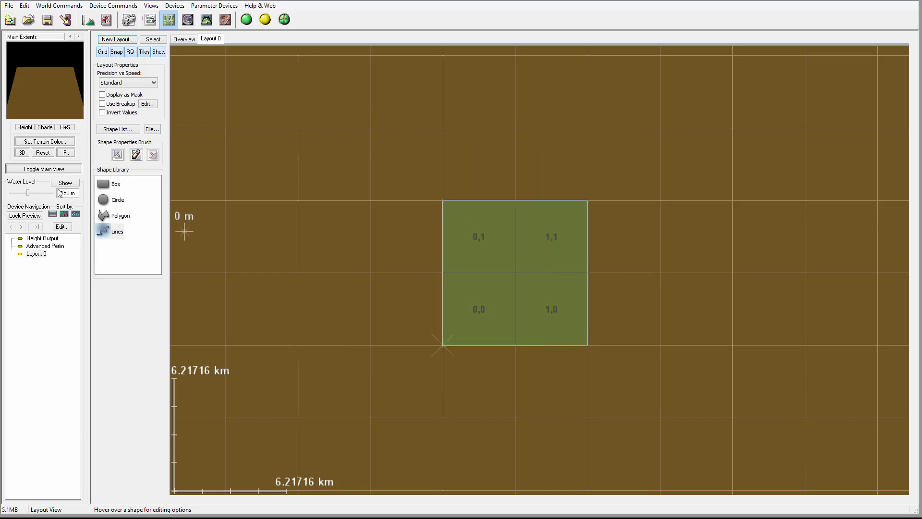
Step: Draw a zigzag line from left of the layout through cells 0,0, 0,1 and 1,1
click(400, 310)
click(455, 327)
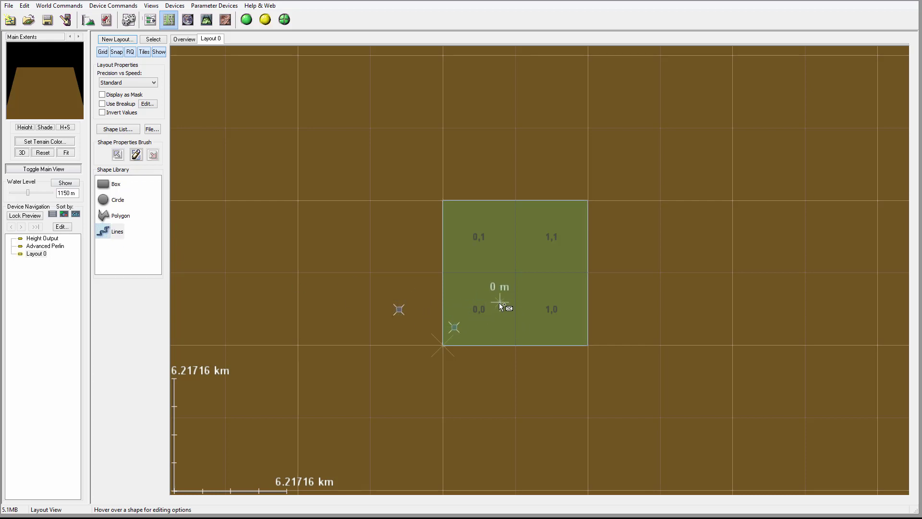
click(499, 303)
click(489, 258)
click(566, 216)
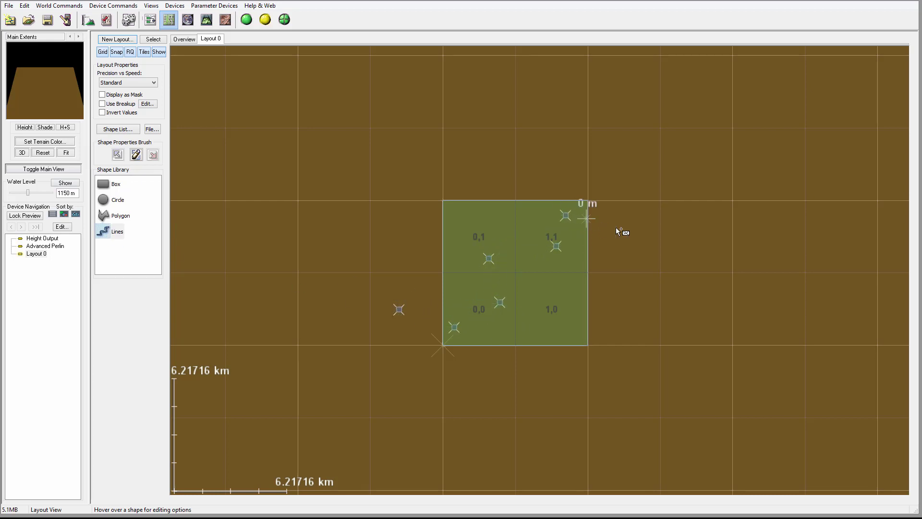
double_click(659, 229)
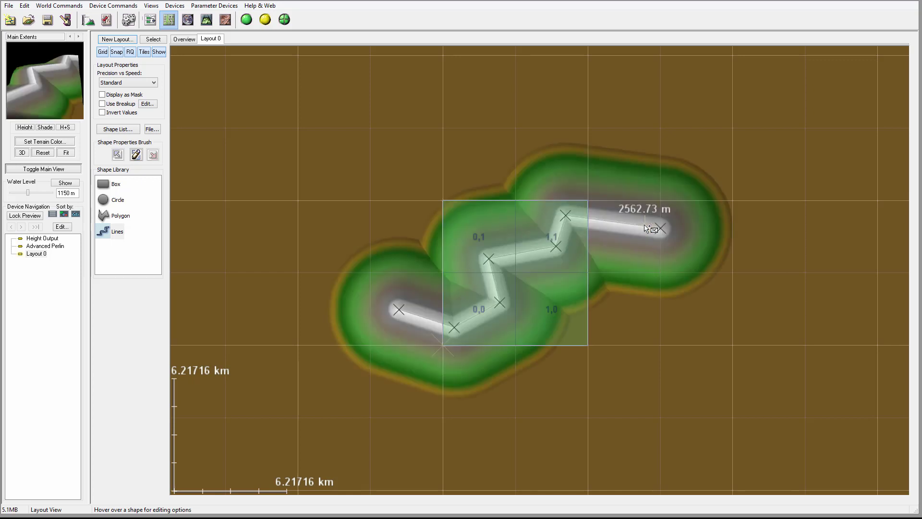
Step: Bend the line's middle segment and open its shape properties
click(489, 261)
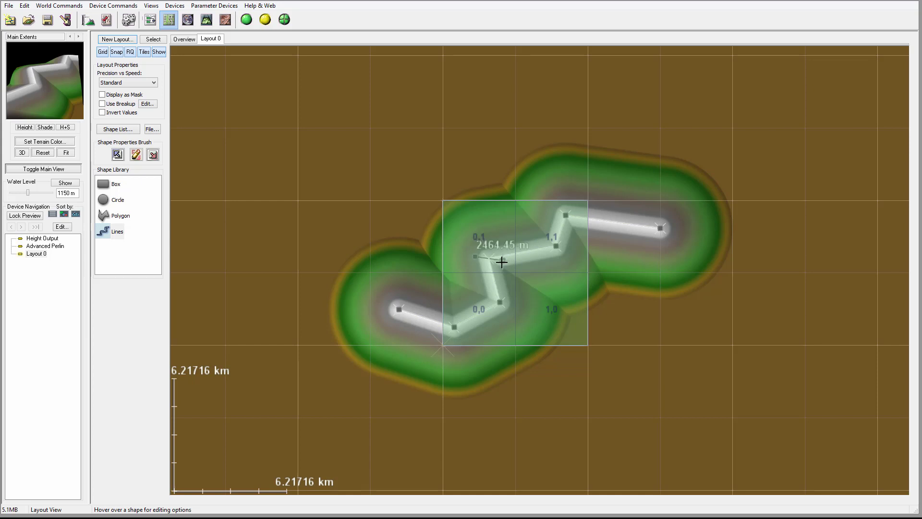
drag(504, 245, 496, 243)
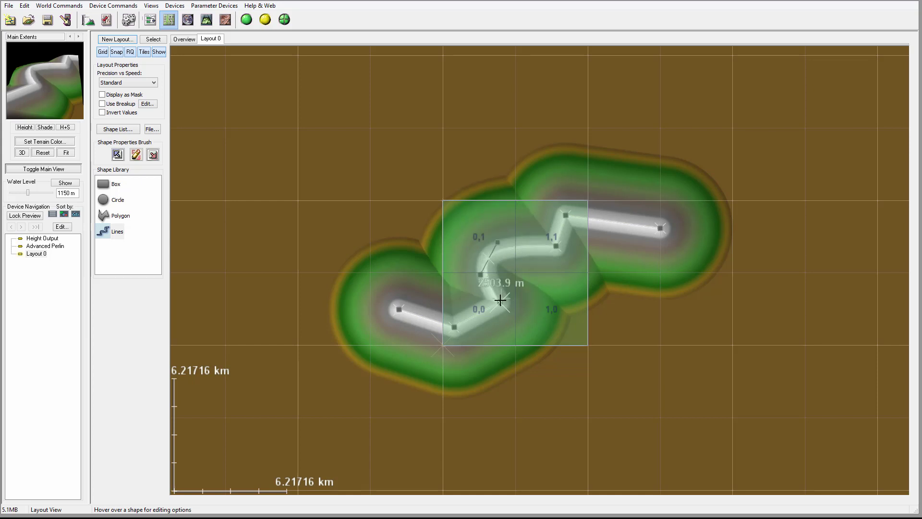
double_click(524, 297)
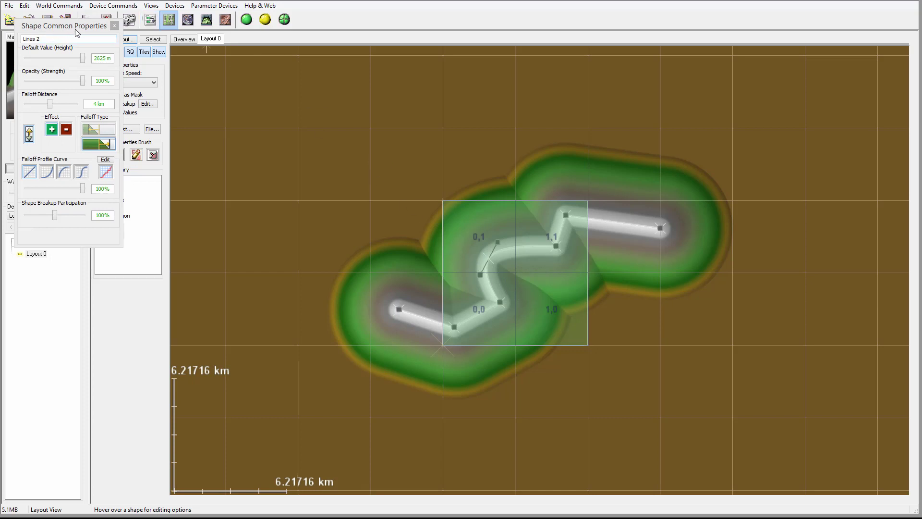
Step: Reopen the Lines 2 shape properties panel and position it beside the canvas
drag(77, 32, 255, 75)
click(298, 71)
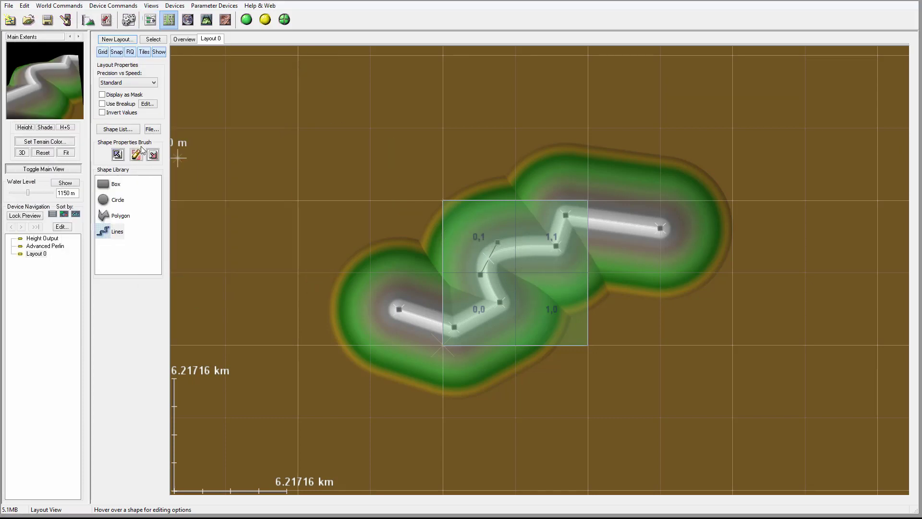
click(521, 248)
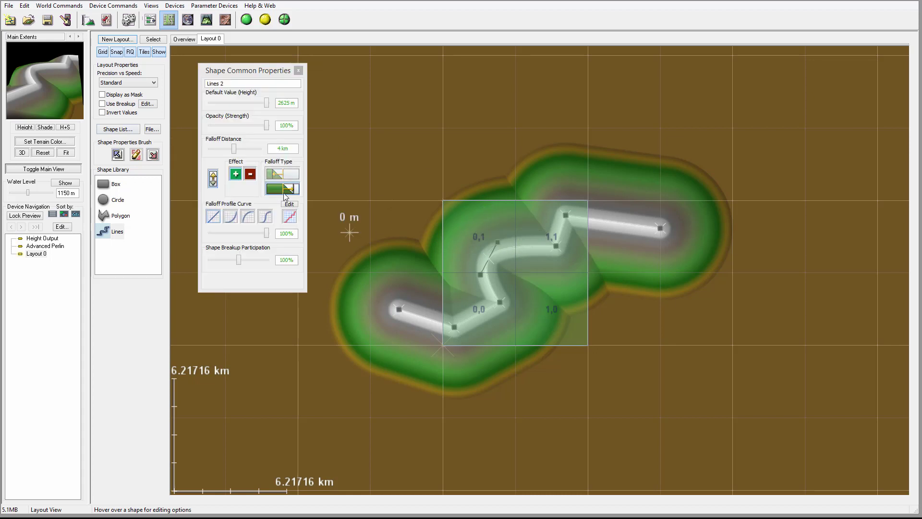
drag(264, 72, 291, 96)
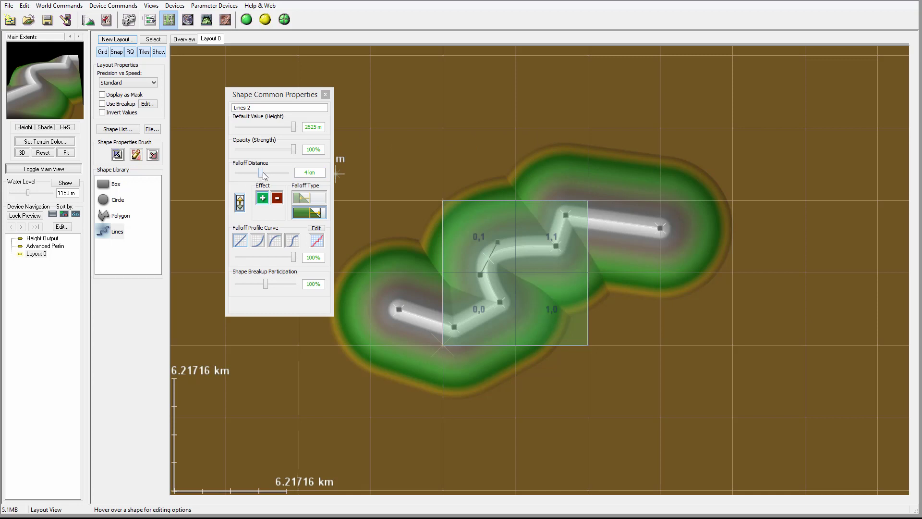
Step: Set Falloff Distance to about 7.43 km and choose the third, broader falloff profile curve
drag(262, 175, 272, 176)
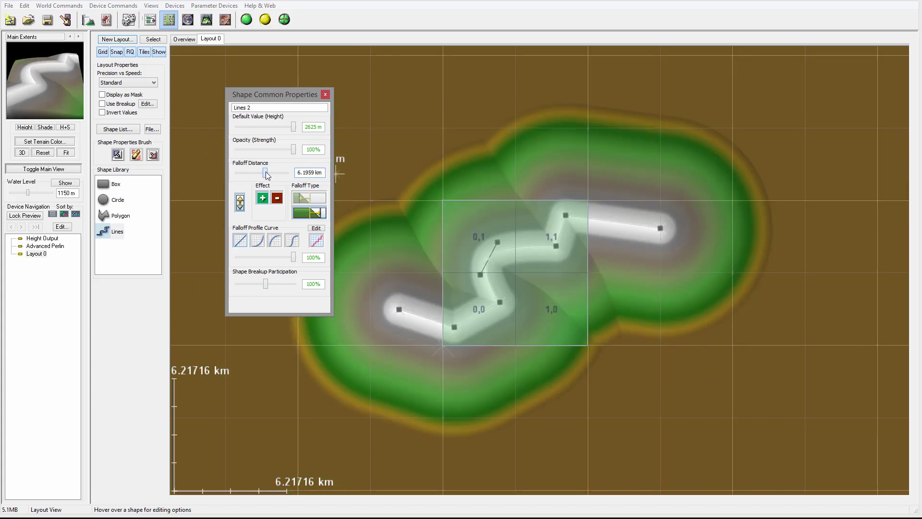
drag(442, 211, 515, 347)
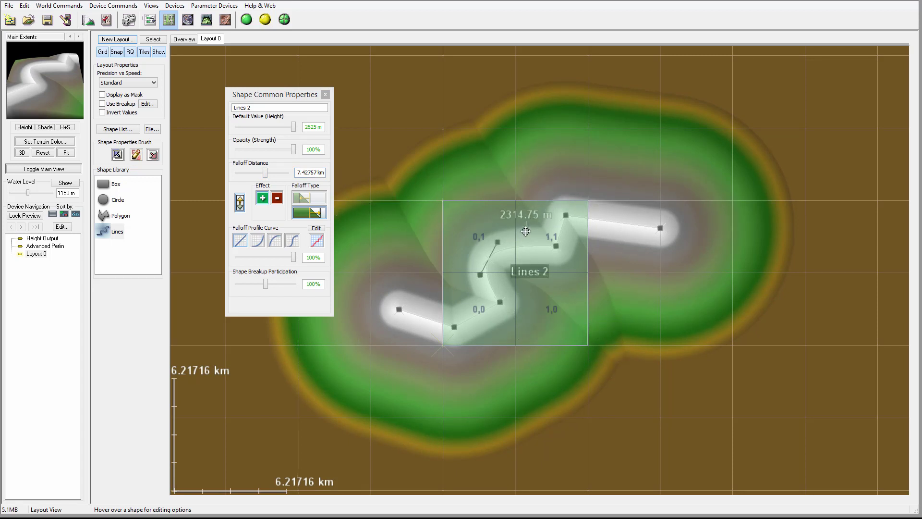
click(274, 242)
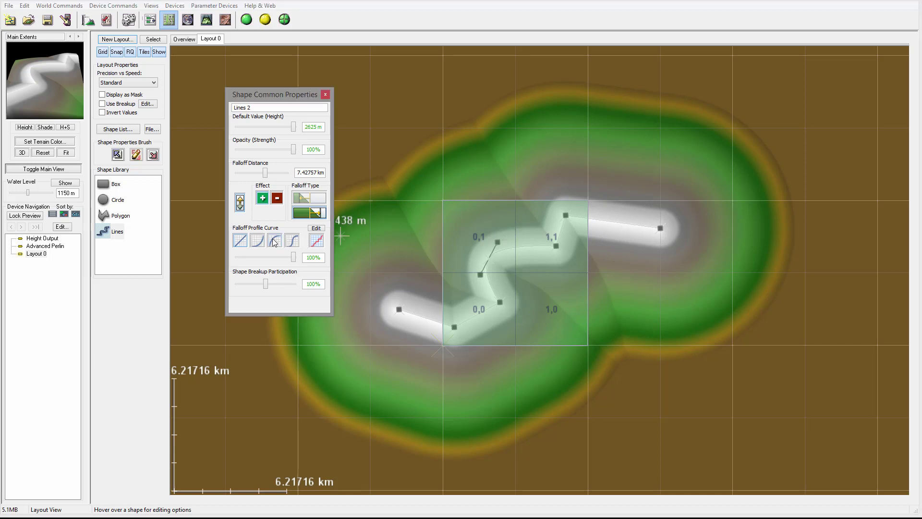
click(276, 247)
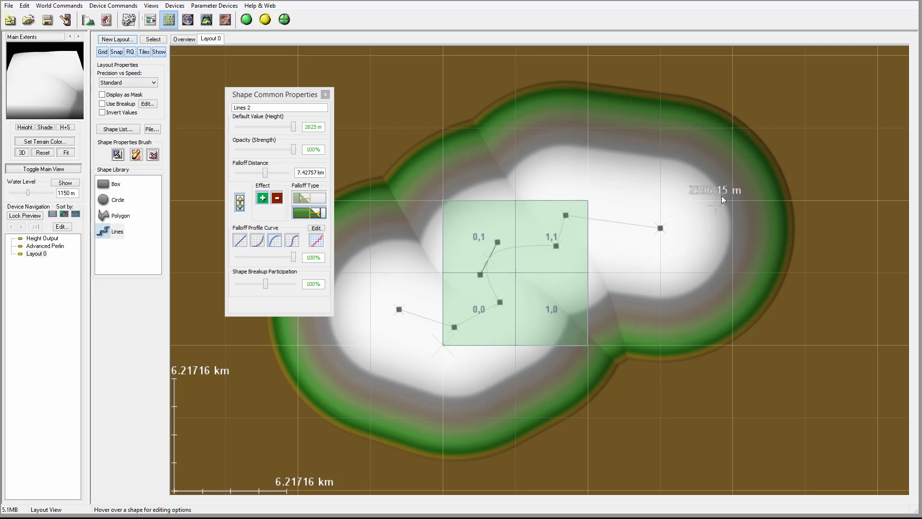
click(325, 96)
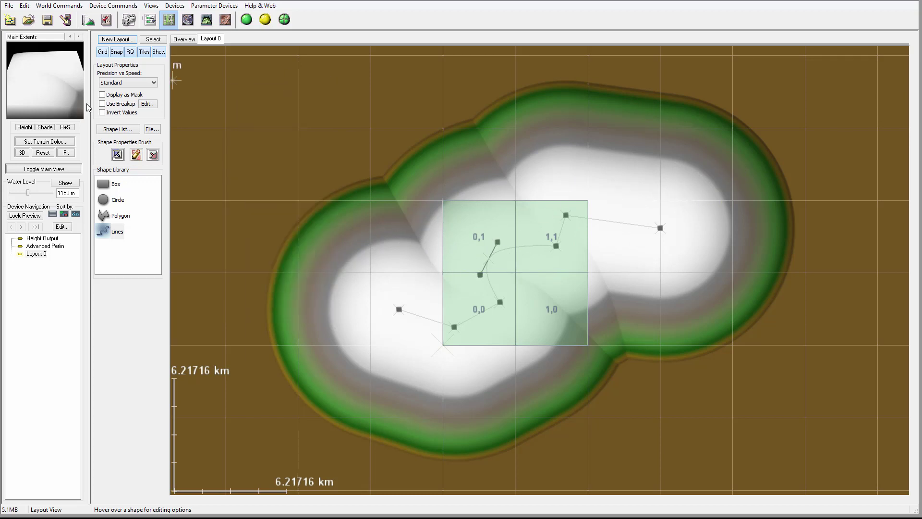
Step: Invert Layout 0's values and enable fractal breakup with 5 km scale and roughness 4
click(103, 113)
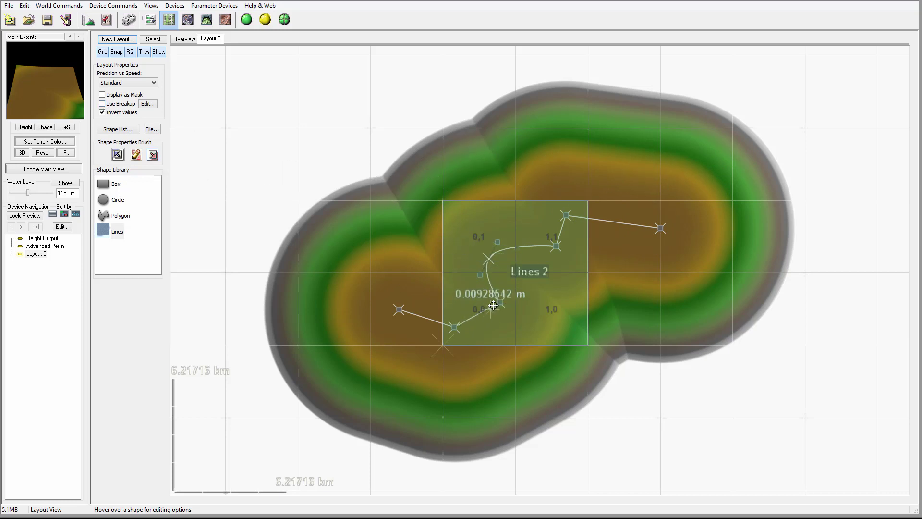
click(102, 104)
click(148, 104)
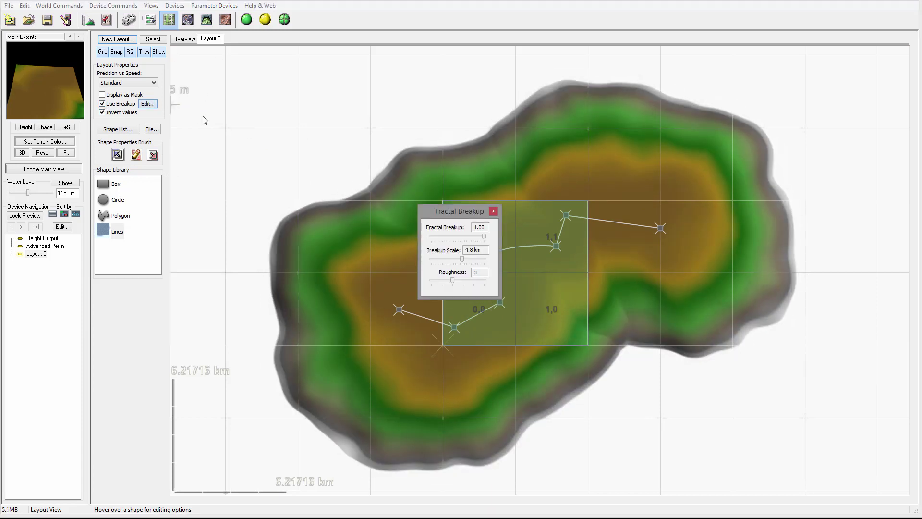
drag(466, 208, 310, 141)
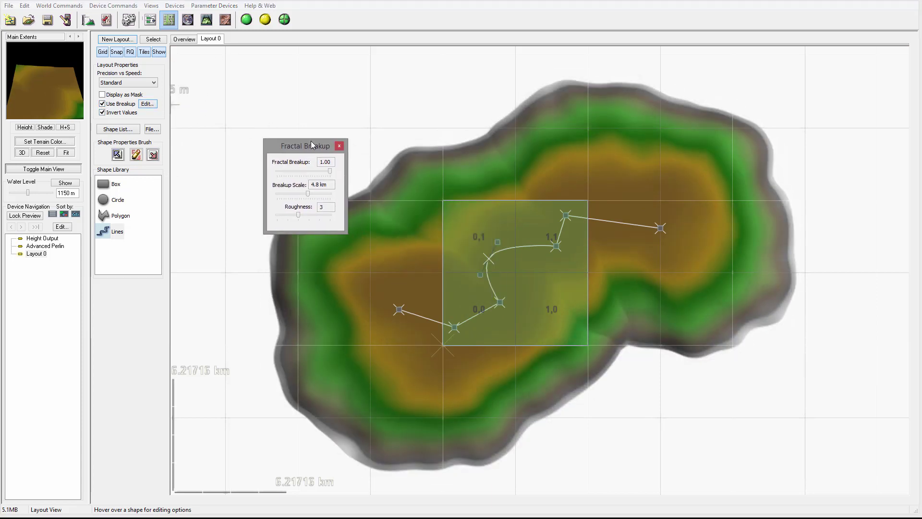
click(306, 215)
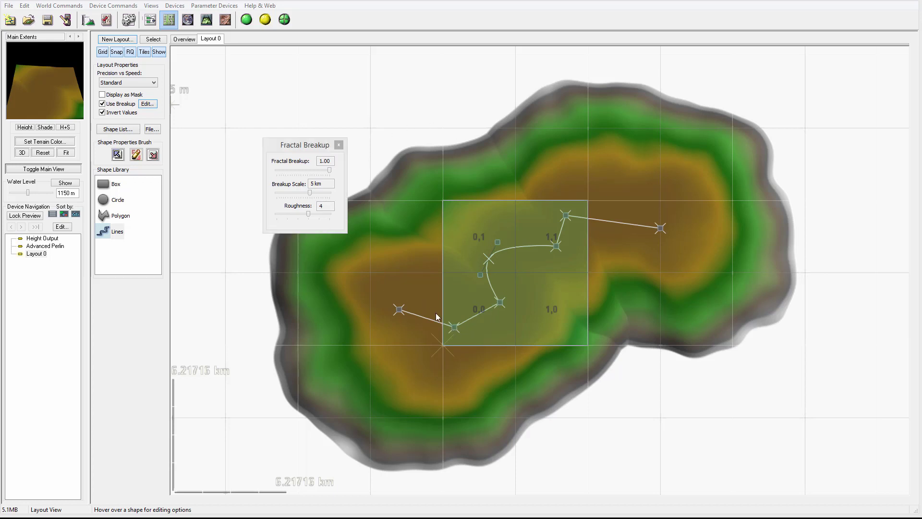
Step: Drag the ridge line's vertices and end tangents to bend it into an S reaching northeast
click(338, 144)
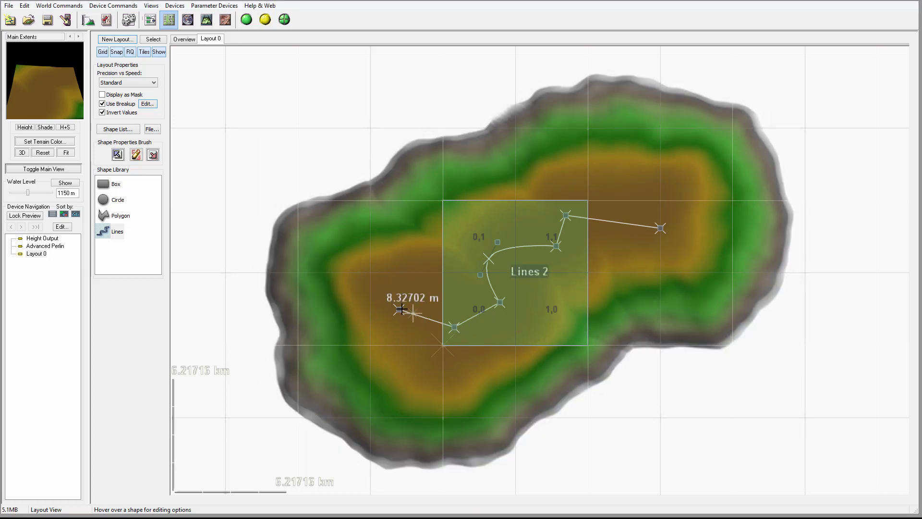
drag(399, 310, 357, 304)
drag(458, 328, 439, 337)
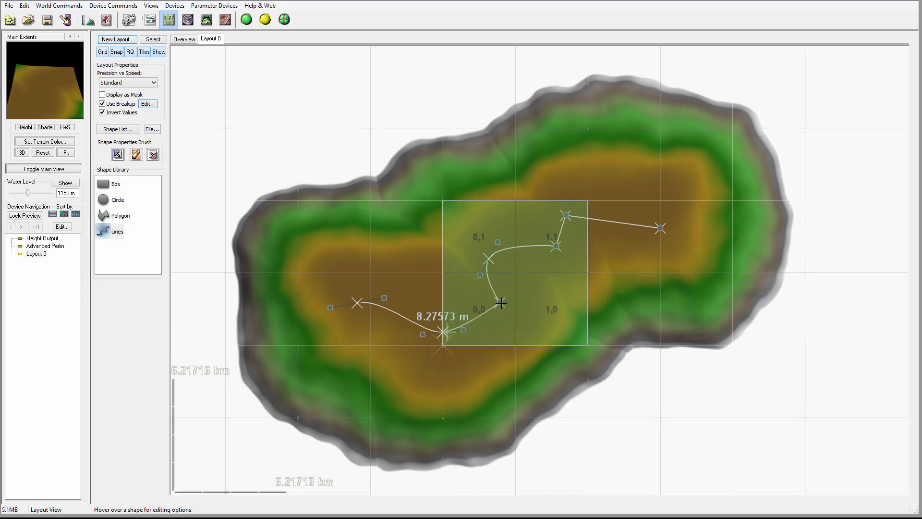
mouse_move(501, 303)
mouse_down()
mouse_move(512, 281)
mouse_move(503, 285)
mouse_up()
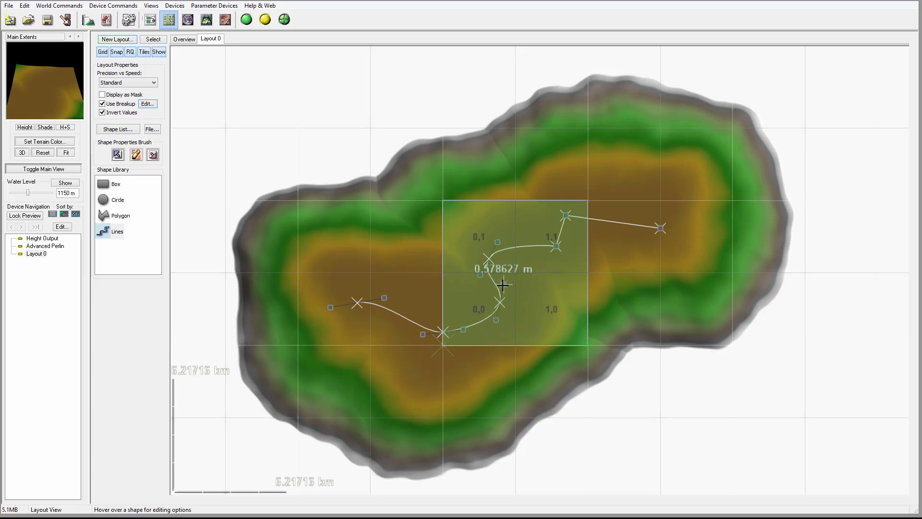
drag(554, 241, 563, 203)
drag(556, 247, 565, 274)
drag(564, 201, 590, 169)
drag(669, 231, 705, 191)
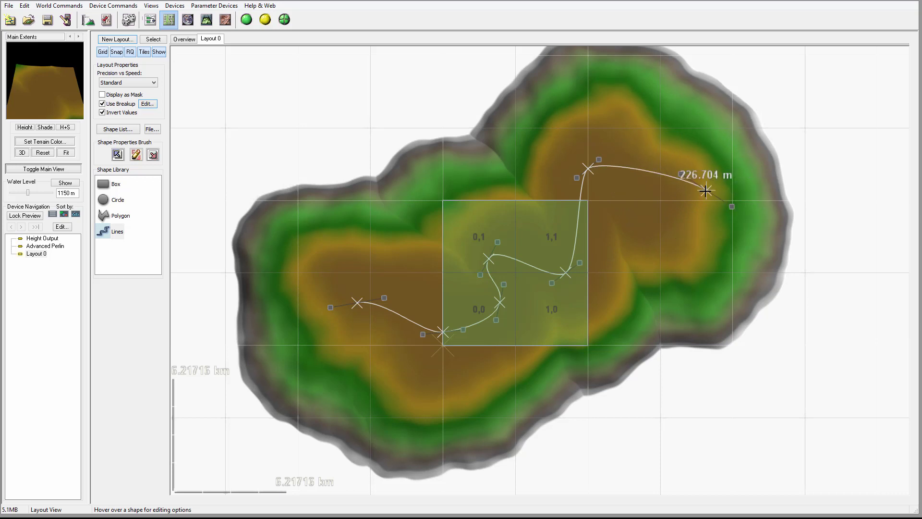
Step: From the Overview, enlarge and shift the Main Extents box to frame the two-lobed island centrally
click(178, 39)
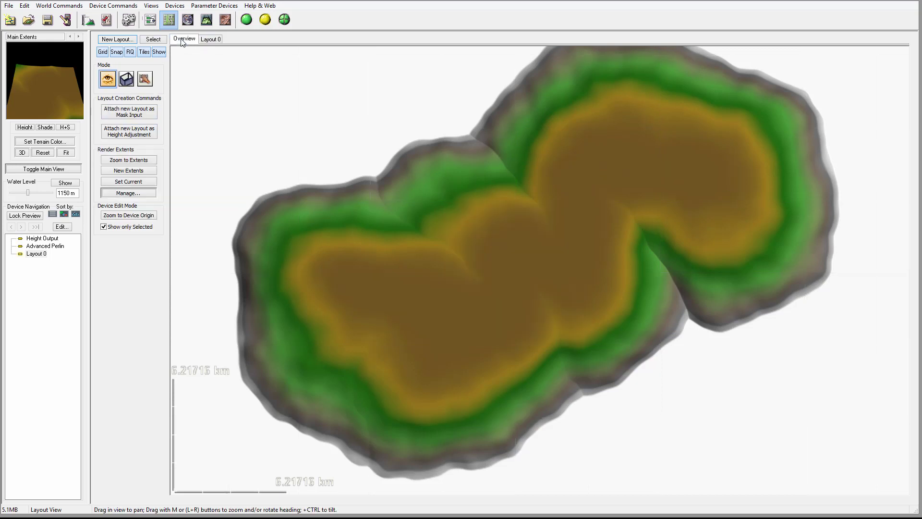
click(126, 79)
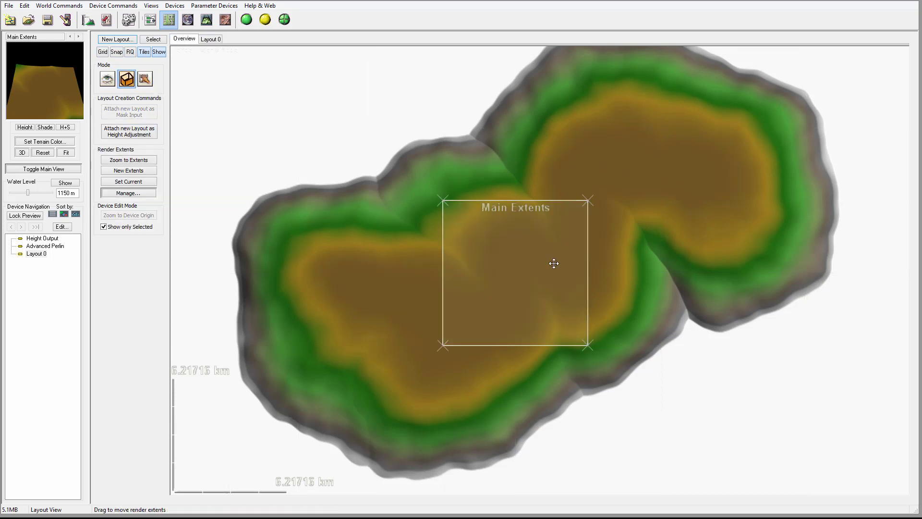
scroll(460, 216, down, 5)
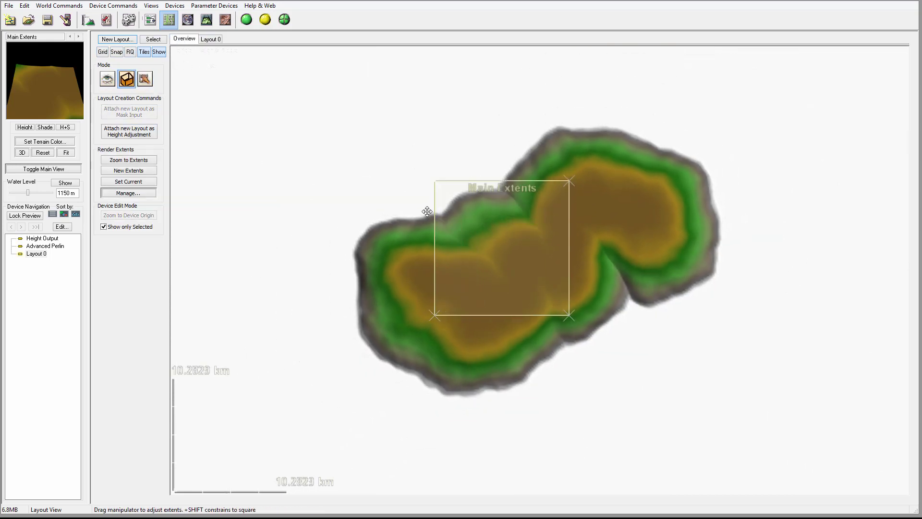
drag(568, 315, 654, 381)
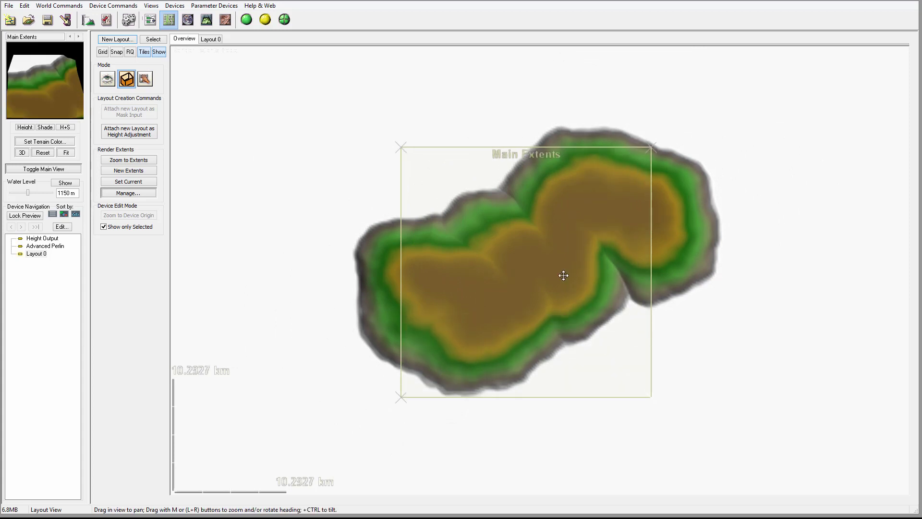
drag(562, 274, 576, 256)
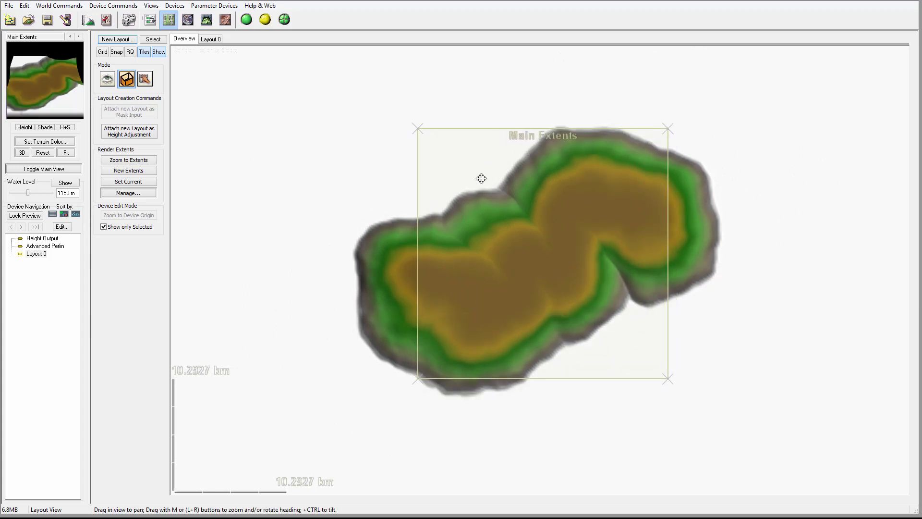
drag(411, 122, 418, 129)
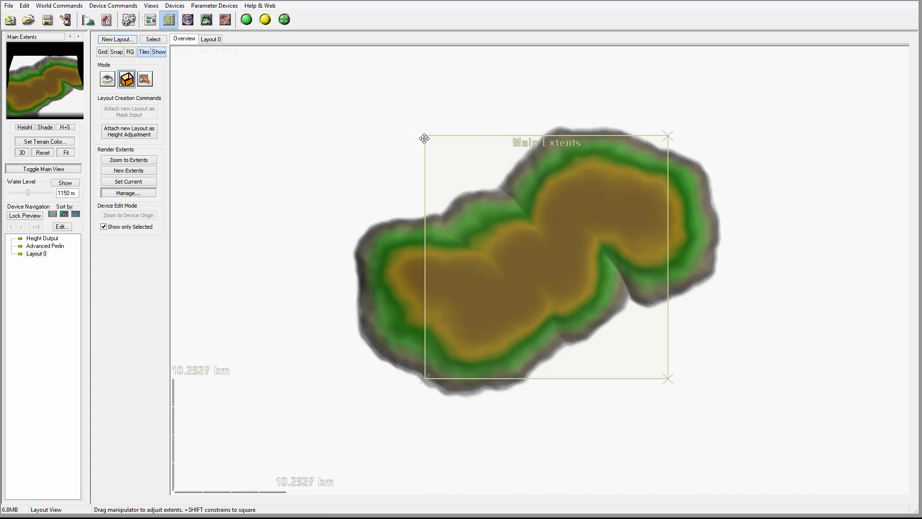
drag(613, 238, 605, 234)
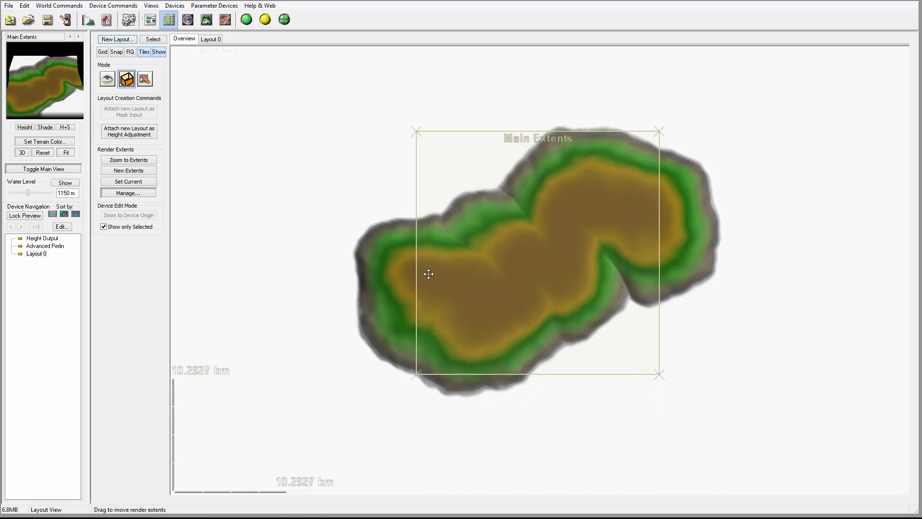
drag(532, 225, 537, 226)
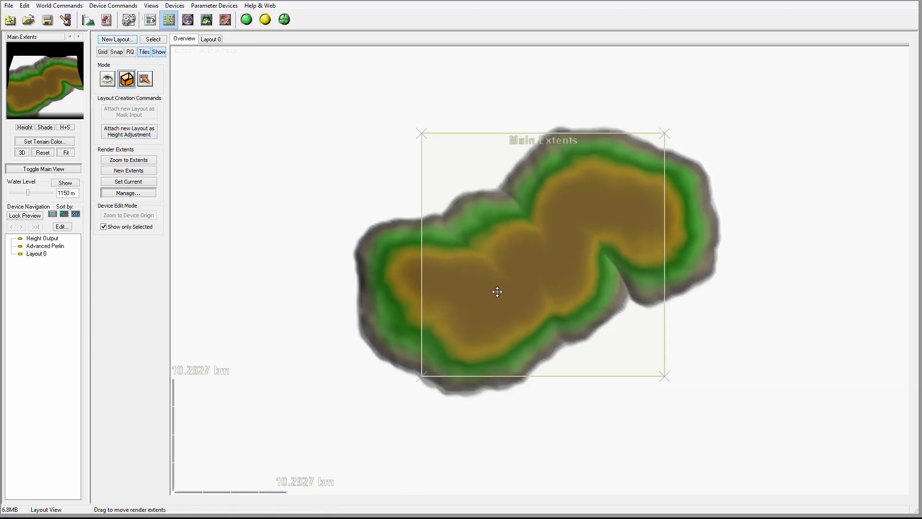
drag(665, 377, 693, 405)
drag(627, 263, 613, 254)
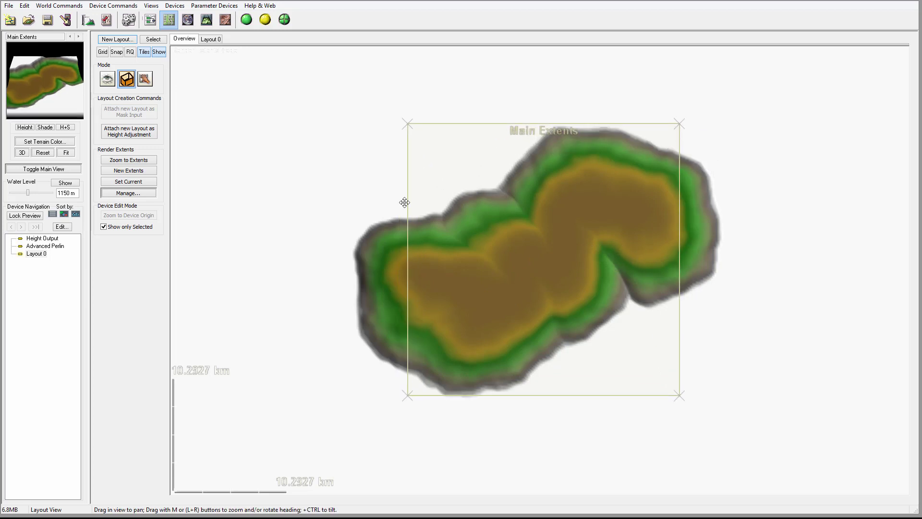
click(211, 39)
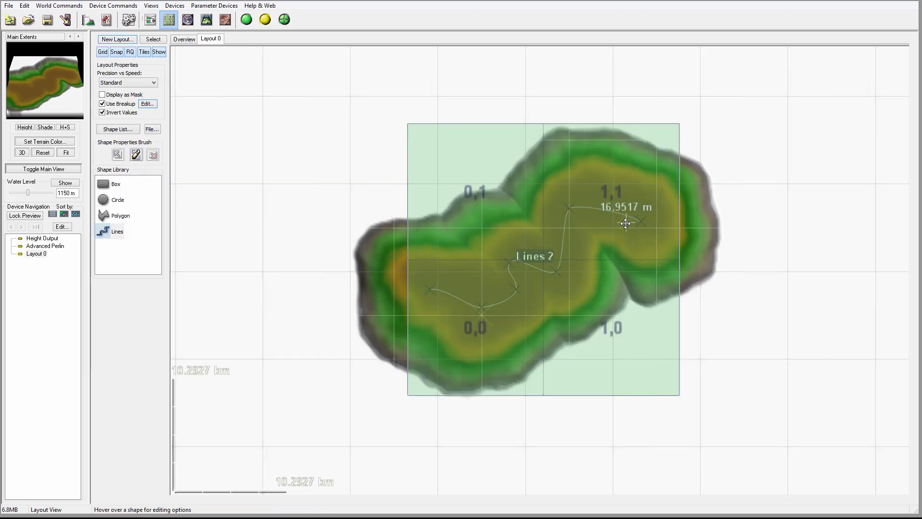
Step: Extend the Lines 2 end point right and move its vertices so the ridge snakes from tile 0,0 to 1,1
drag(642, 222, 719, 205)
drag(569, 208, 578, 192)
drag(556, 271, 575, 278)
drag(509, 262, 506, 237)
drag(515, 289, 365, 289)
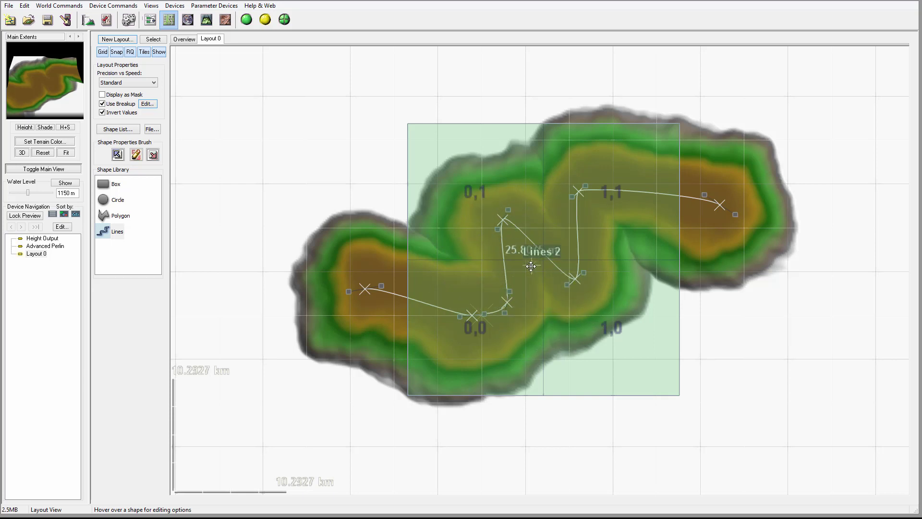
Step: Review the Lines 2 common properties, then create the new empty Layout 1
right_click(505, 266)
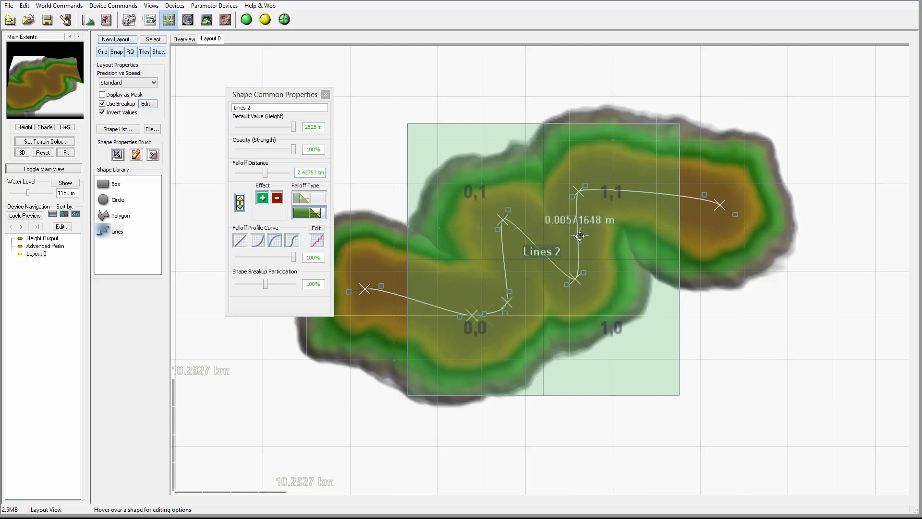
click(325, 95)
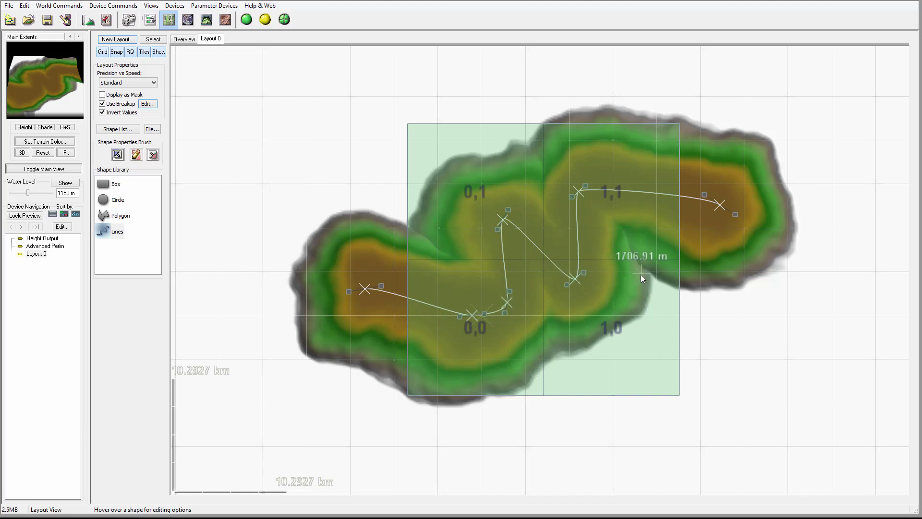
click(117, 40)
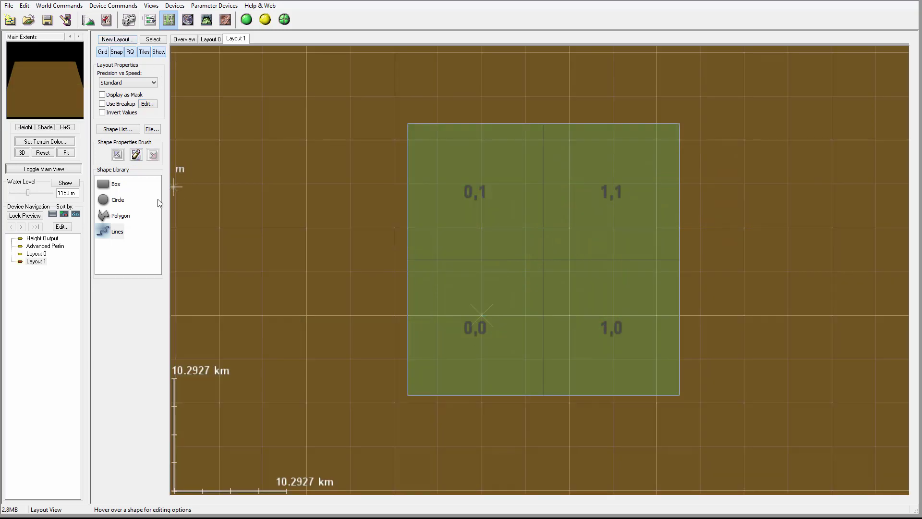
Step: Draw Circle 1 near tiles 0,0 and 1,0 and stretch it into a tilted ellipse with tighter falloff
click(102, 202)
drag(526, 344, 569, 382)
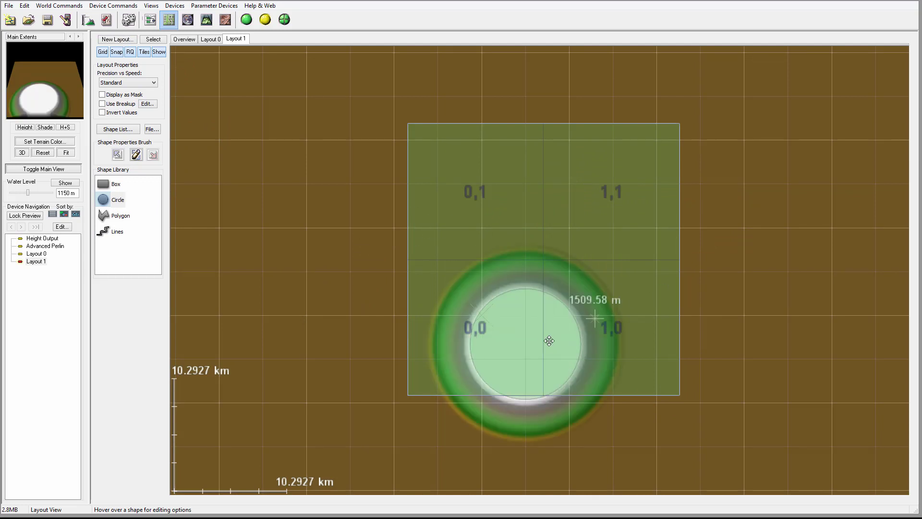
drag(509, 351, 528, 310)
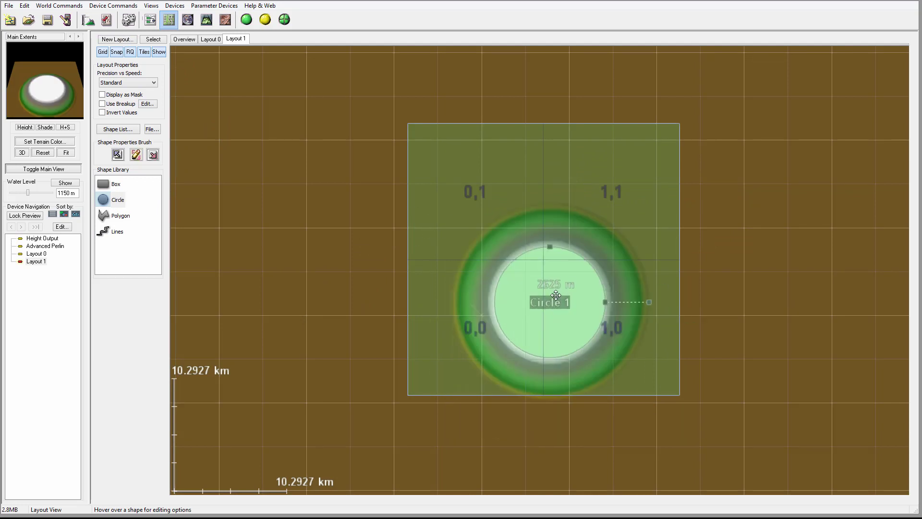
drag(549, 282, 547, 322)
drag(542, 288, 542, 304)
drag(598, 340, 605, 338)
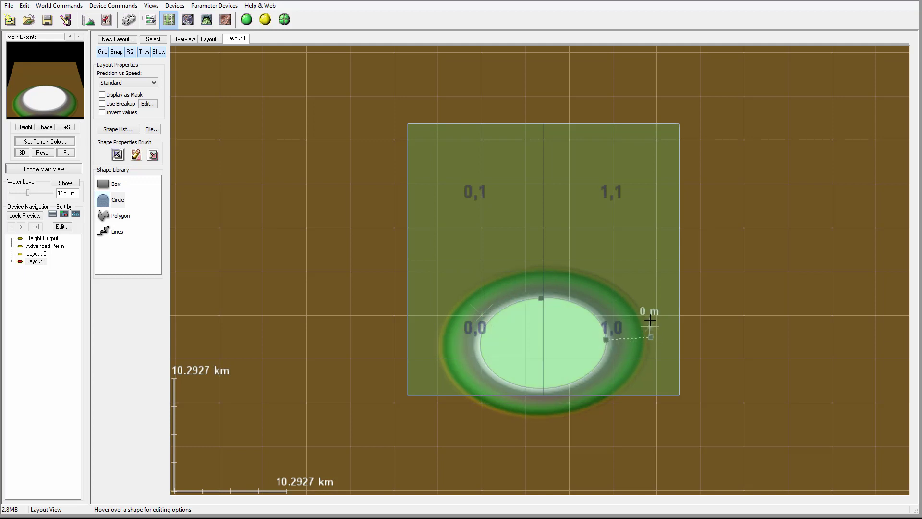
drag(650, 337, 600, 313)
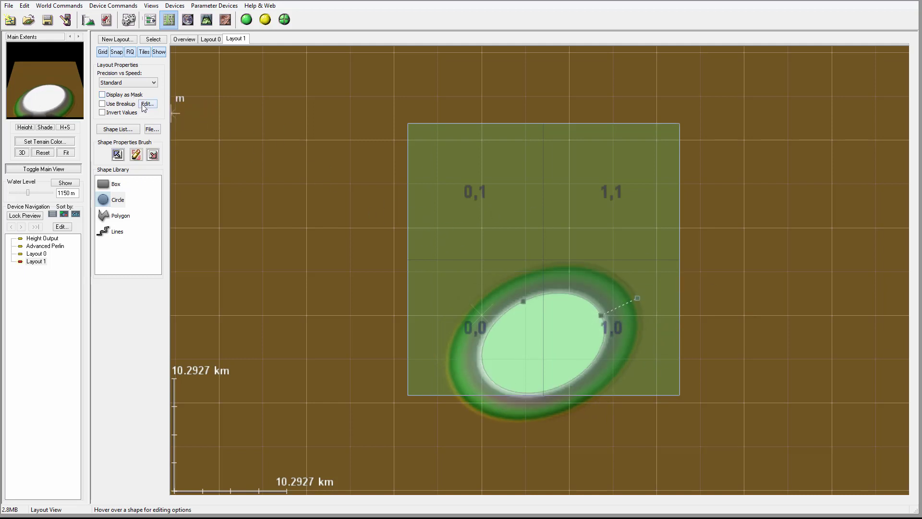
Step: Enable Layout 1 fractal breakup (4.8 km scale, roughness 3) and try another falloff profile for Circle 1
click(106, 103)
click(147, 103)
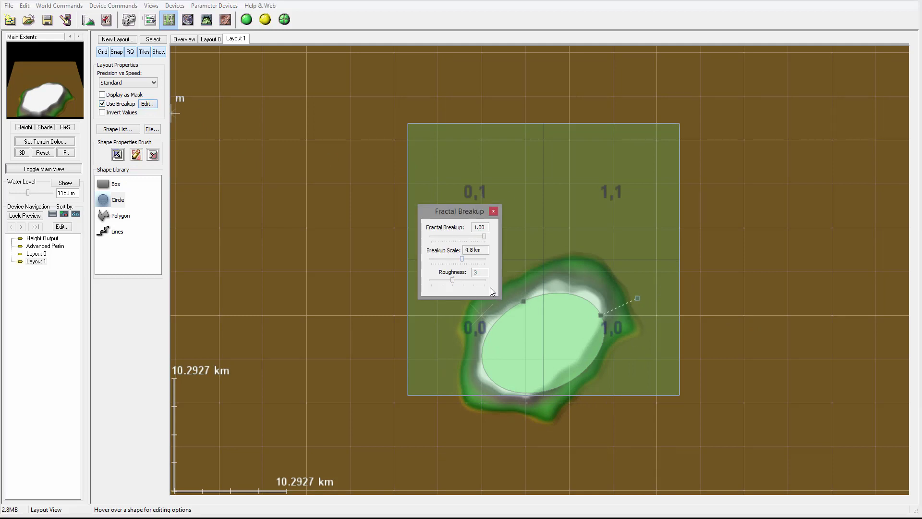
click(493, 212)
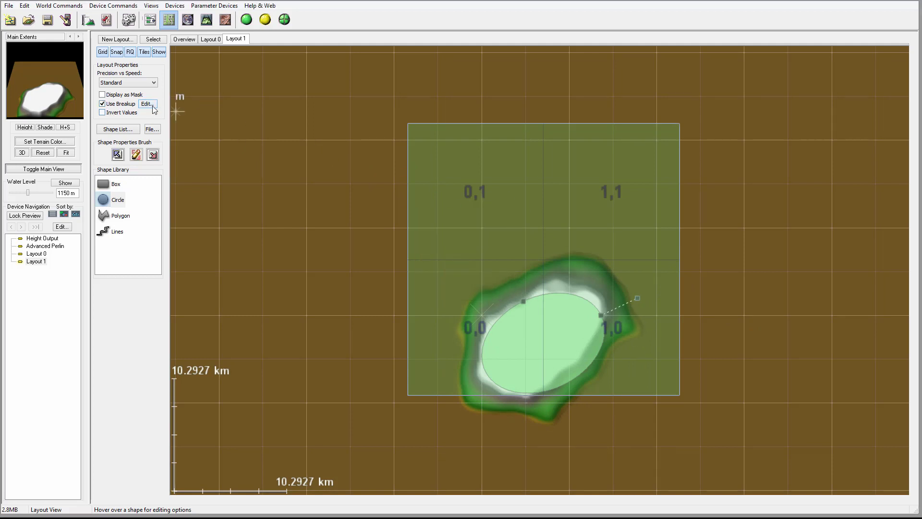
right_click(543, 338)
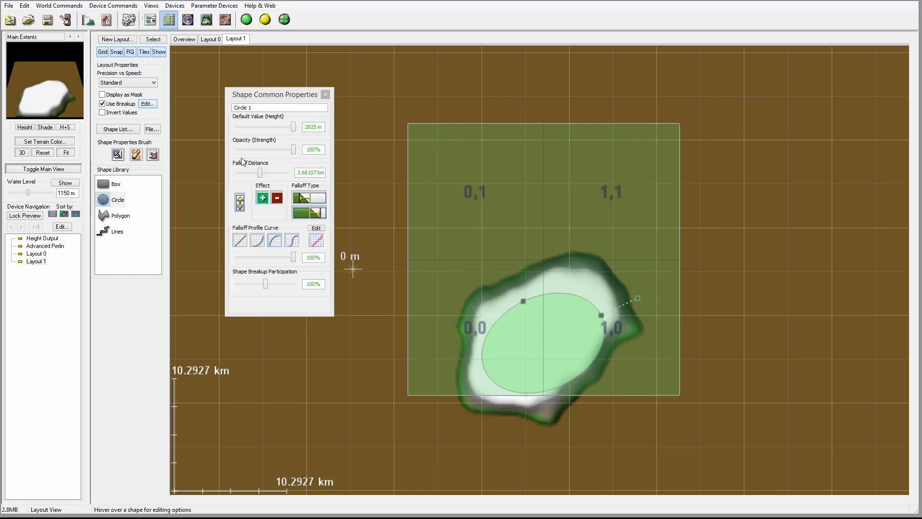
click(241, 241)
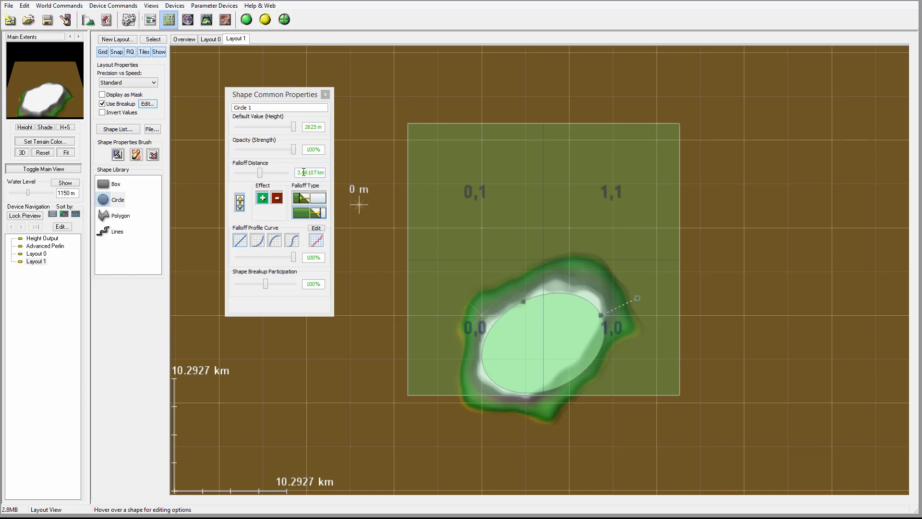
click(326, 94)
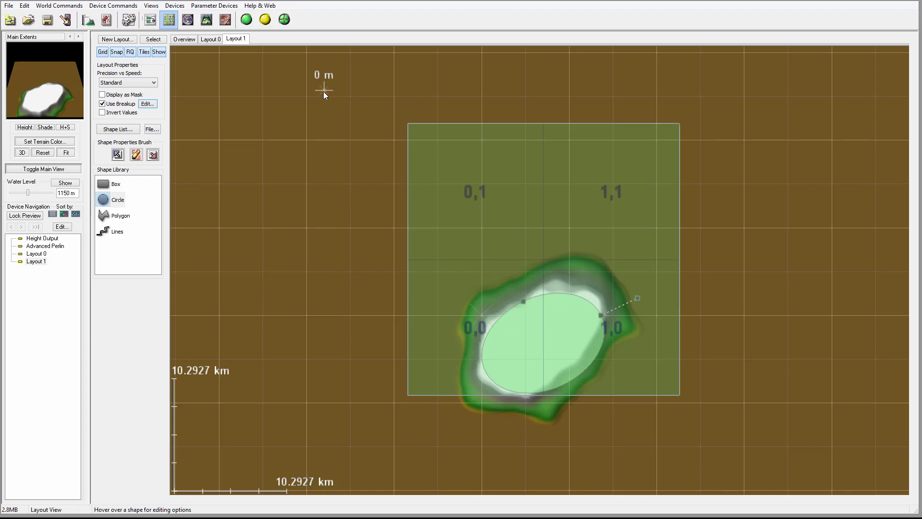
click(150, 20)
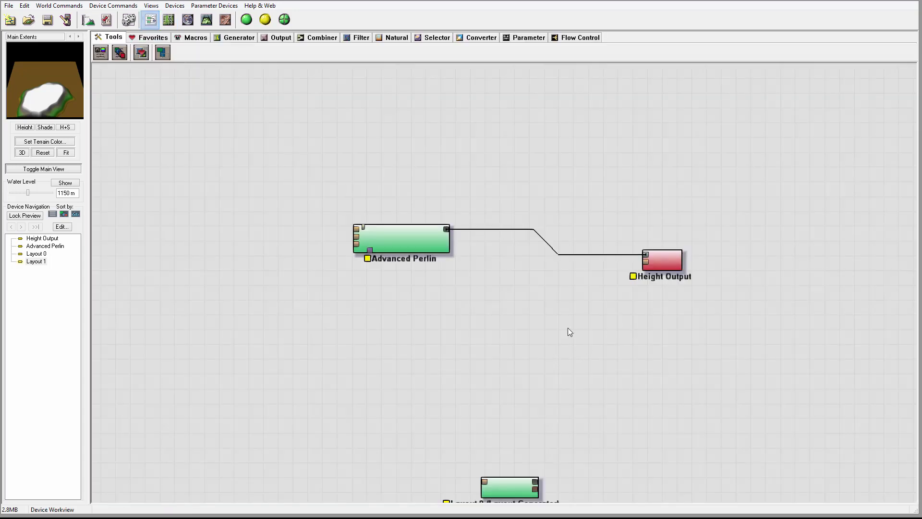
right_drag(568, 328, 652, 226)
drag(565, 390, 304, 257)
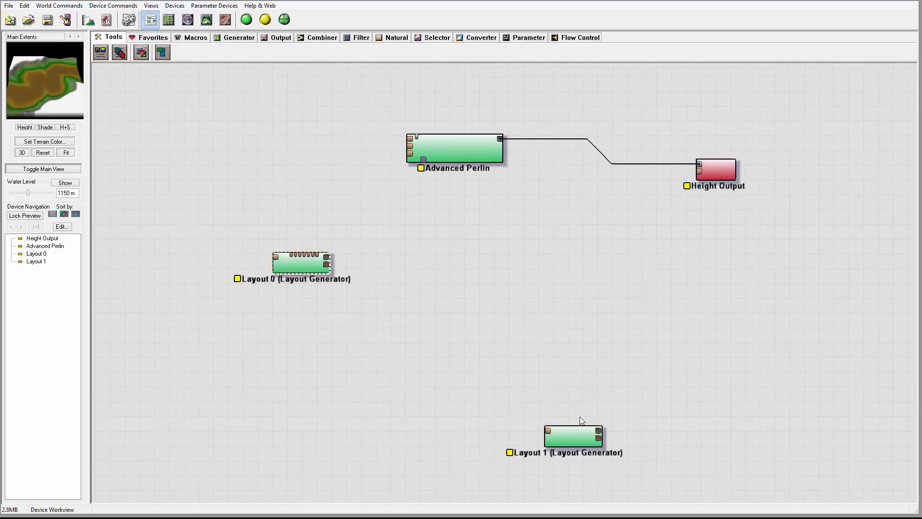
drag(580, 428, 301, 306)
right_drag(406, 278, 491, 344)
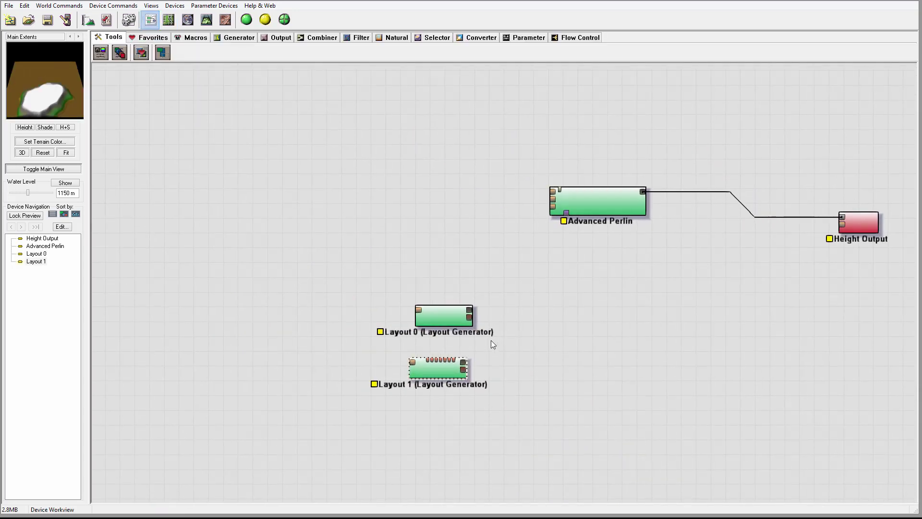
drag(444, 316, 435, 269)
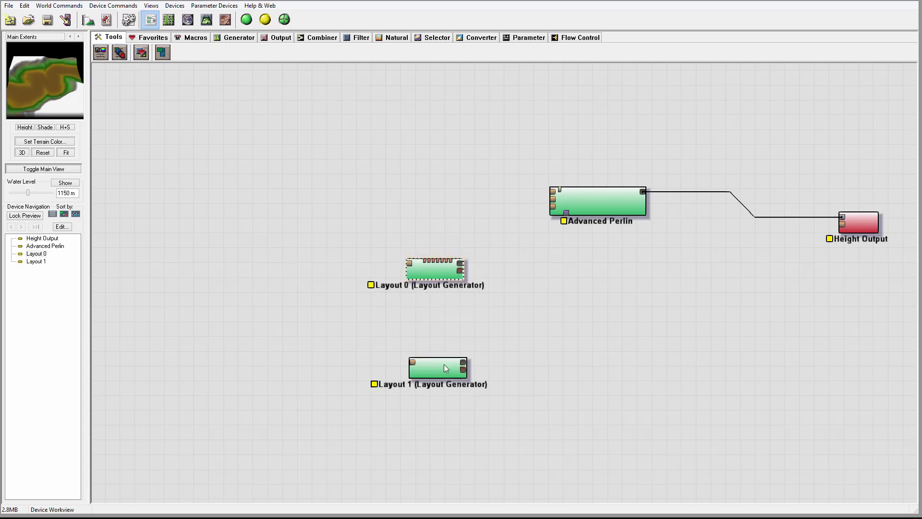
drag(432, 371, 440, 344)
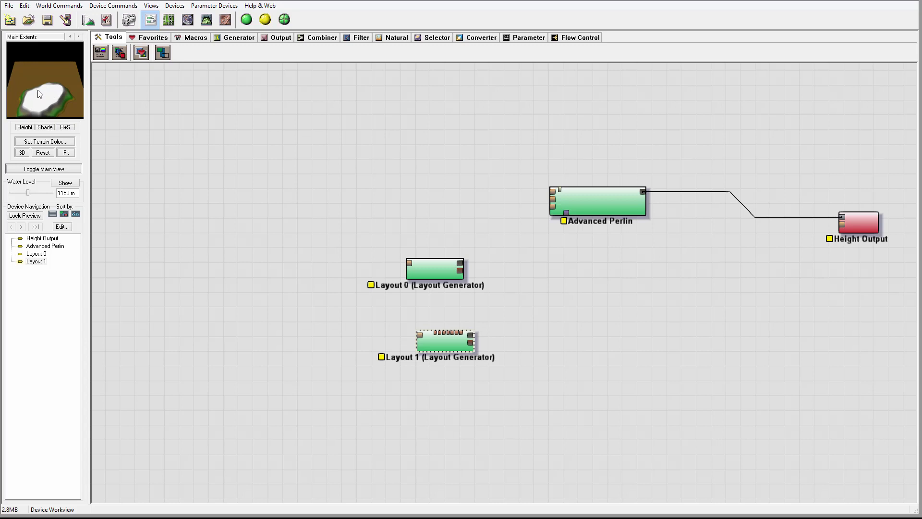
drag(444, 338, 437, 328)
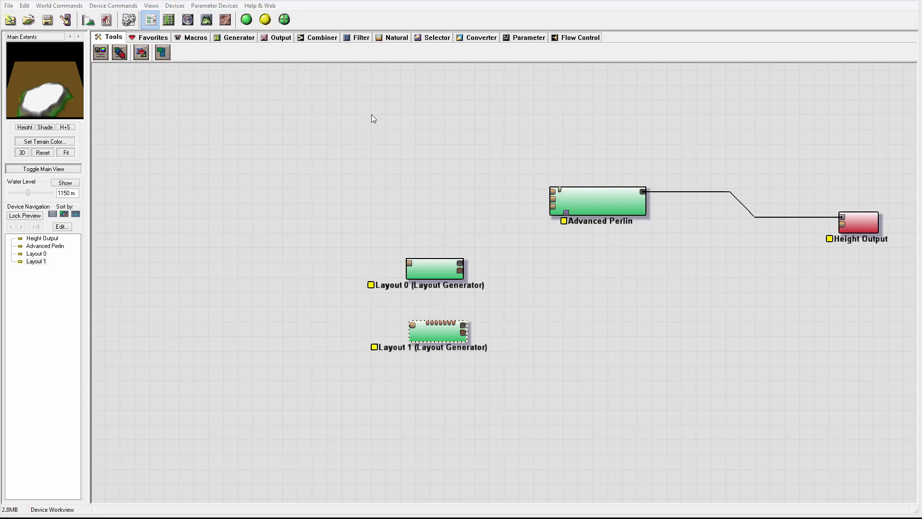
Step: Add a Combiner device, wire Layout 0 and Layout 1 into its inputs, and tidy the nodes
click(315, 40)
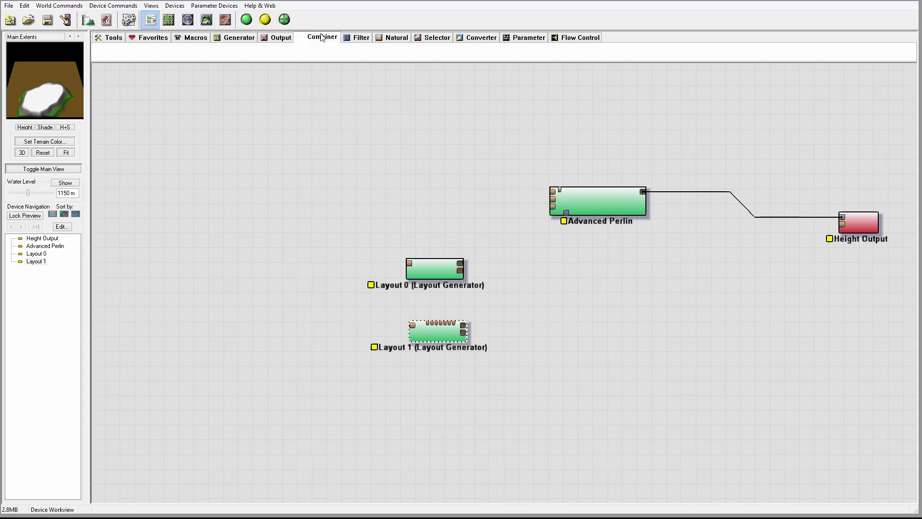
drag(138, 53, 521, 296)
drag(464, 263, 506, 288)
drag(465, 326, 505, 296)
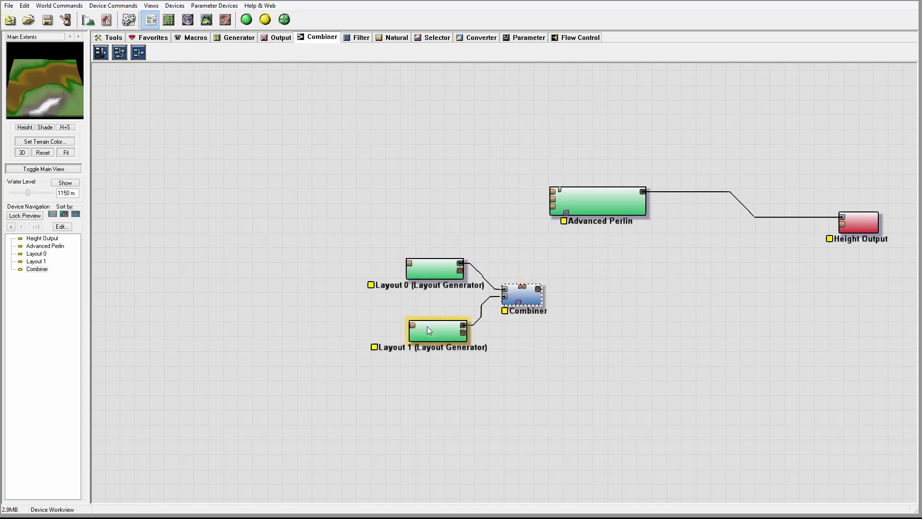
drag(427, 327, 403, 330)
drag(438, 263, 397, 264)
click(528, 294)
drag(529, 294, 511, 281)
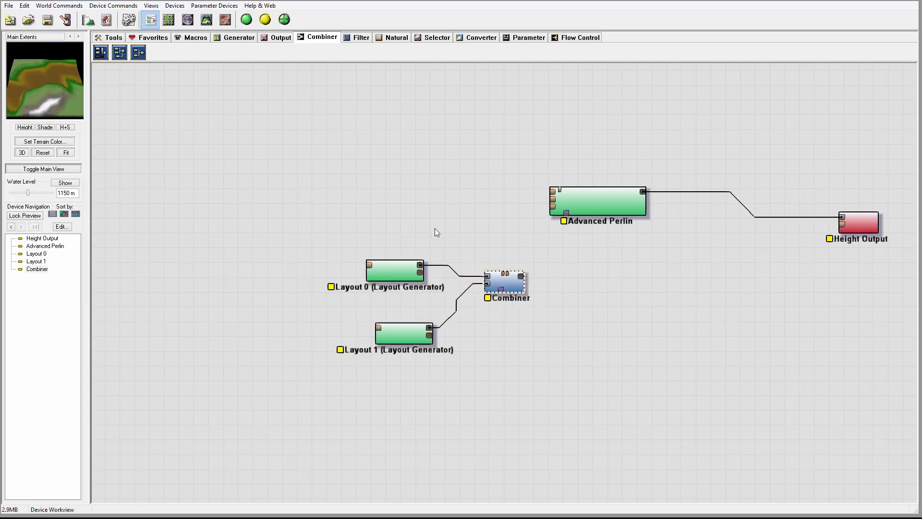
Step: Set the Combiner's method to Root with strength about 0.95 and confirm
double_click(515, 284)
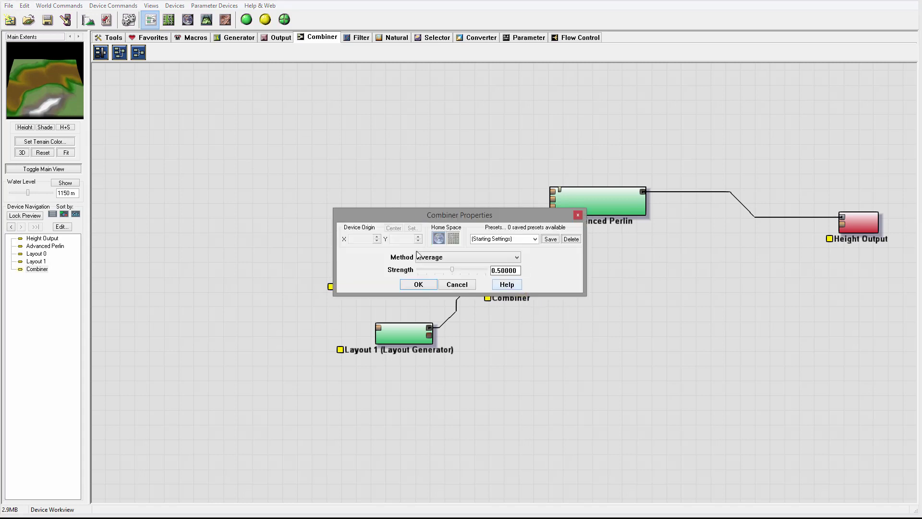
click(474, 255)
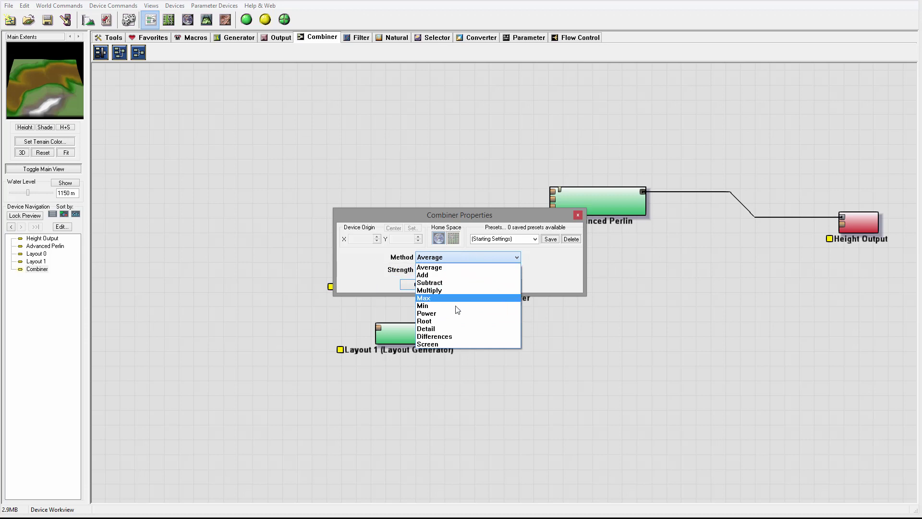
click(457, 321)
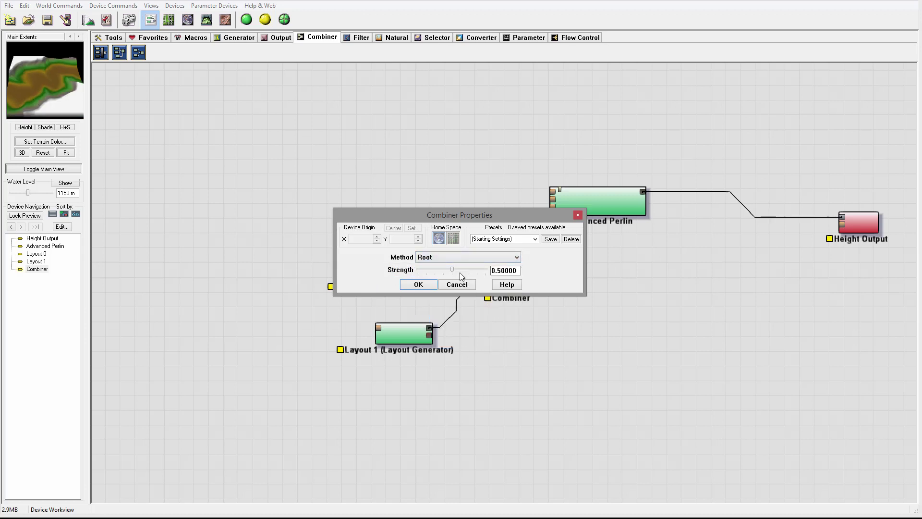
drag(451, 270, 479, 266)
mouse_move(484, 272)
mouse_down()
mouse_move(443, 268)
mouse_move(480, 267)
mouse_up()
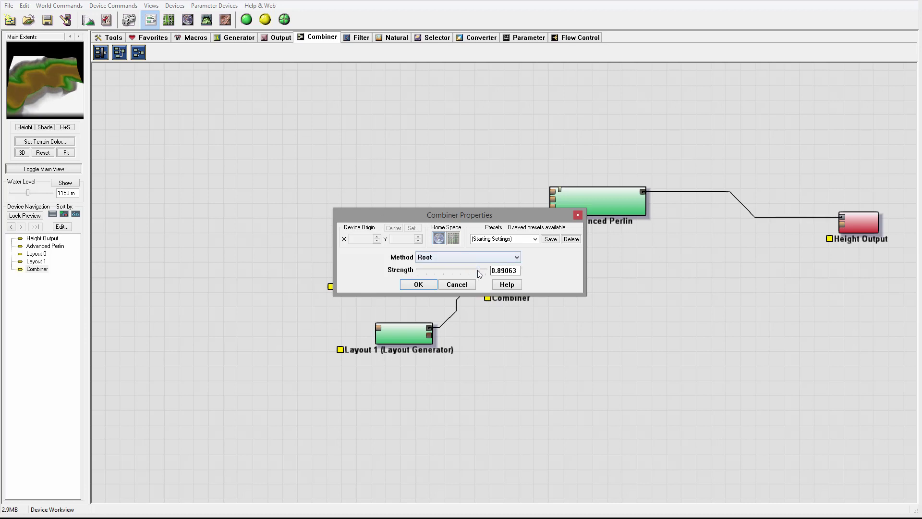
click(418, 285)
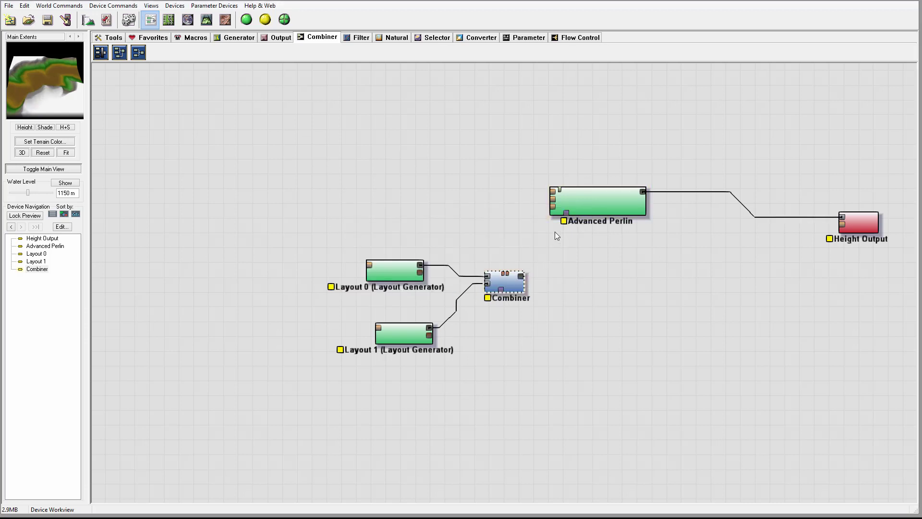
Step: Wire the Combiner output into Advanced Perlin's Mask Input and view the terrain in 3D
click(559, 211)
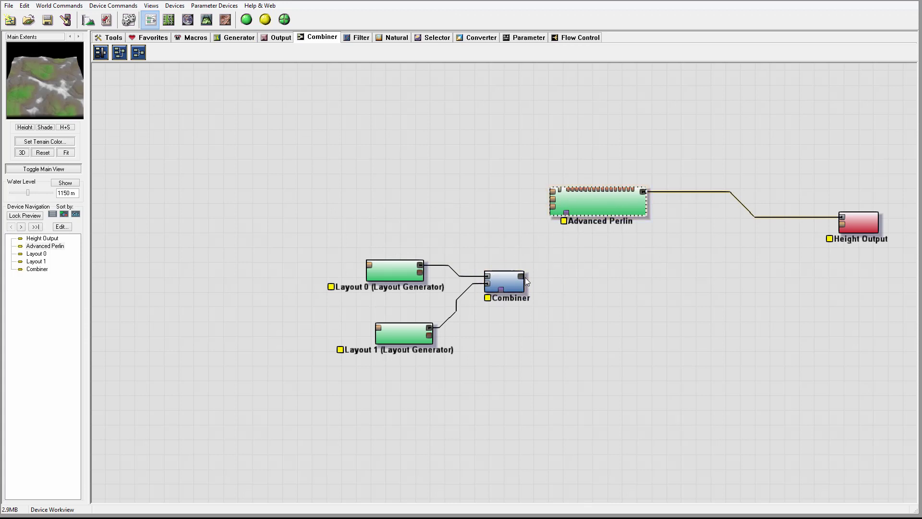
drag(521, 276, 566, 214)
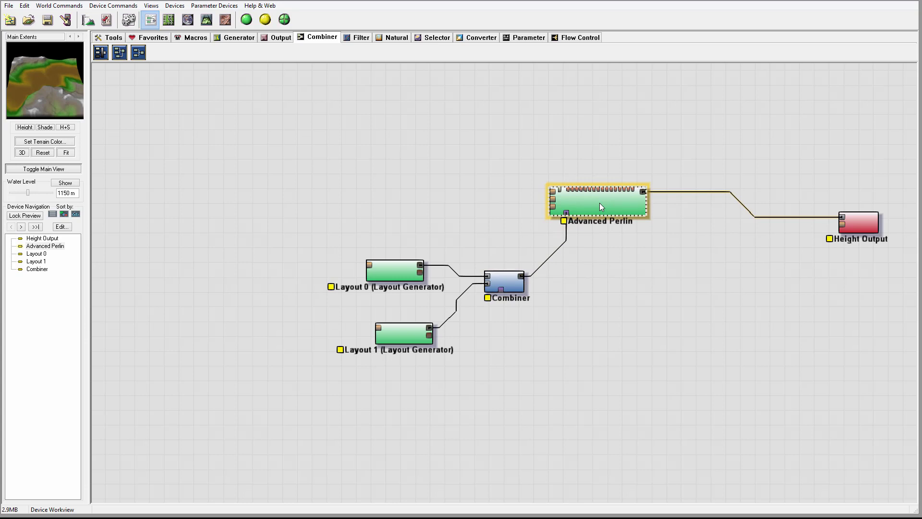
click(207, 19)
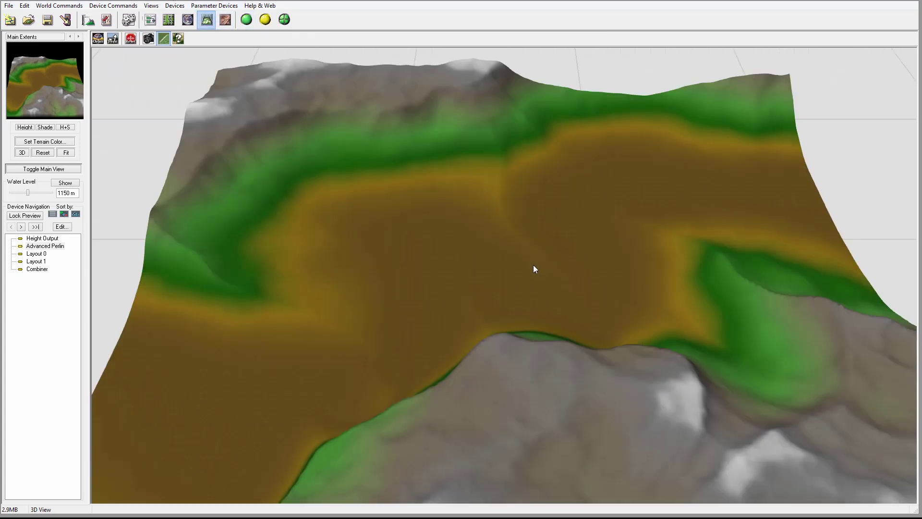
Step: Orbit around the masked valley terrain, then switch to the Layout 1 editor
drag(533, 264, 655, 184)
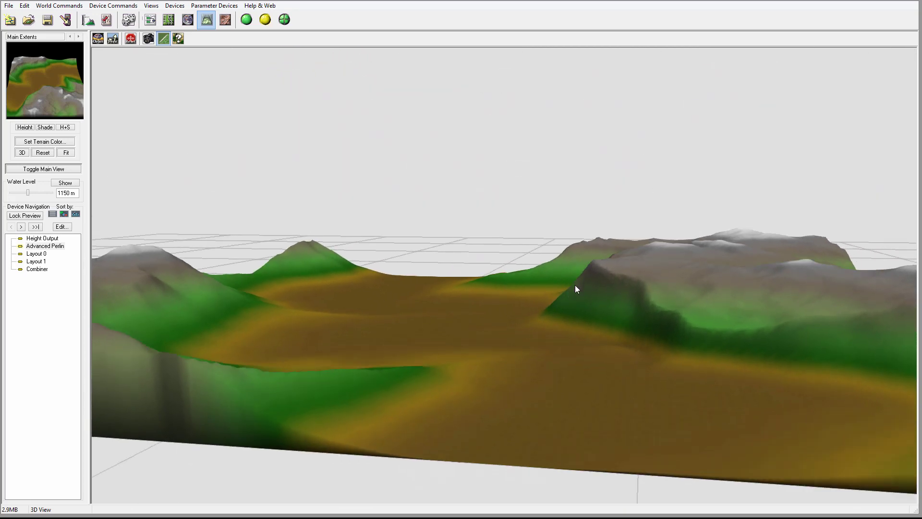
drag(580, 265, 528, 339)
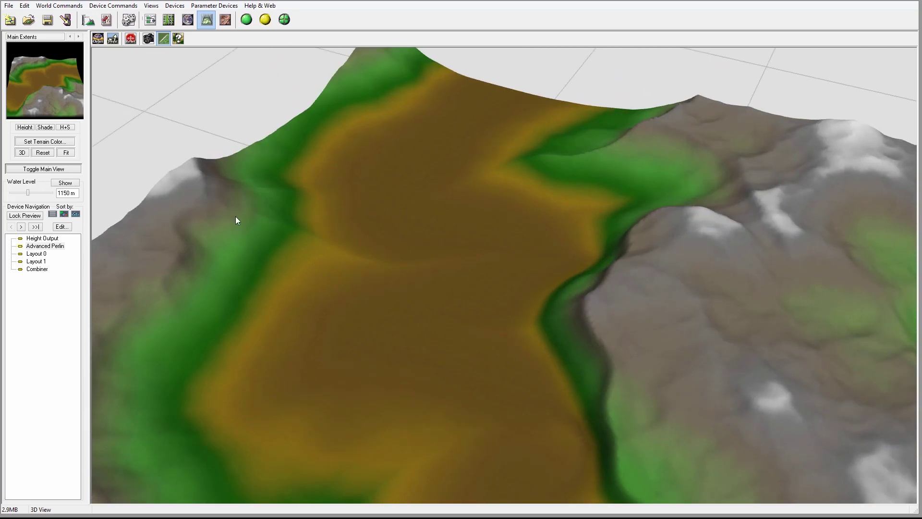
drag(357, 247, 318, 212)
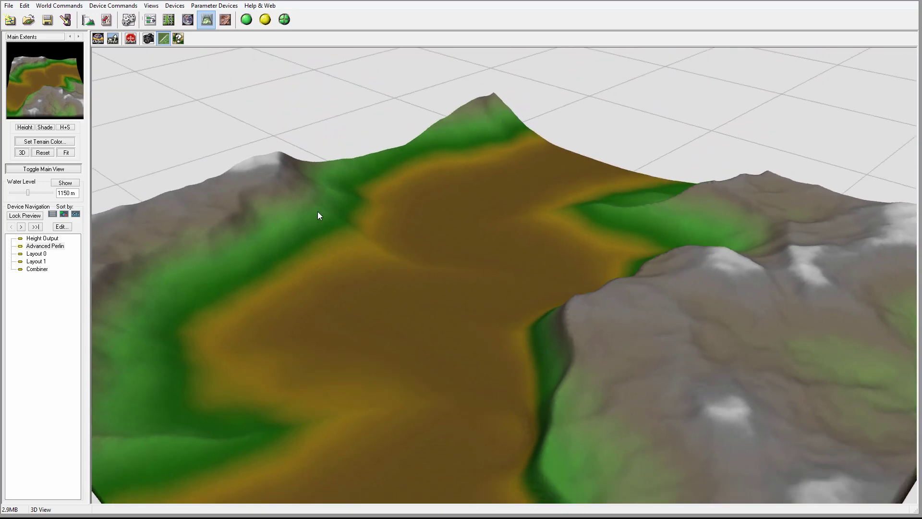
click(168, 20)
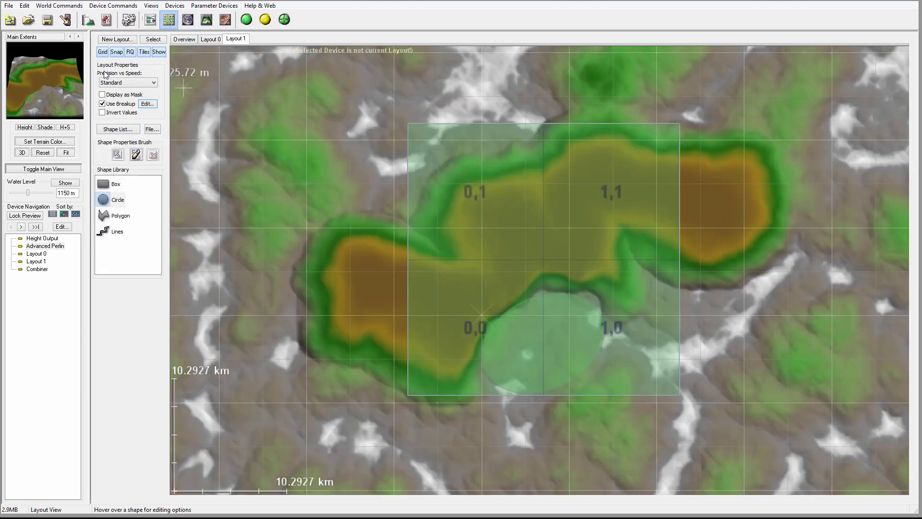
Step: Drag the Main Extents corners outward to enlarge the render area and check it in 3D
click(183, 39)
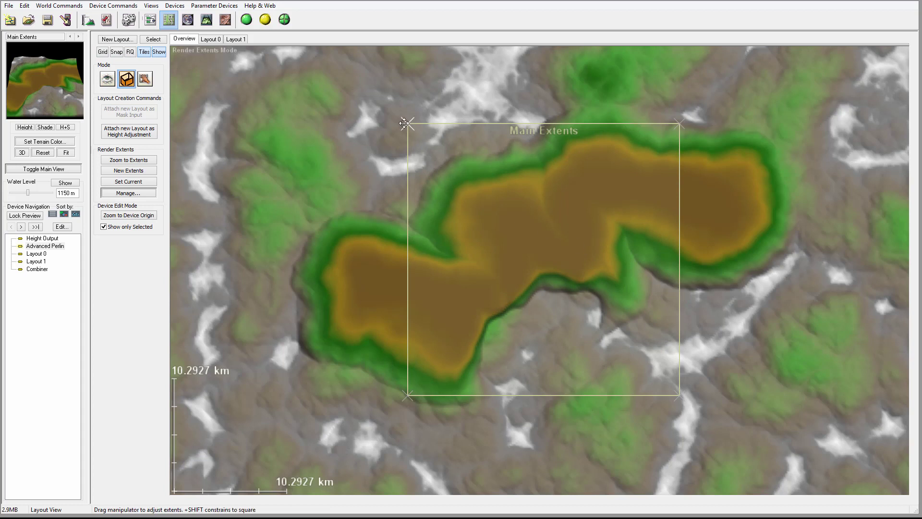
drag(407, 124, 374, 90)
drag(599, 176, 610, 200)
drag(686, 112, 716, 79)
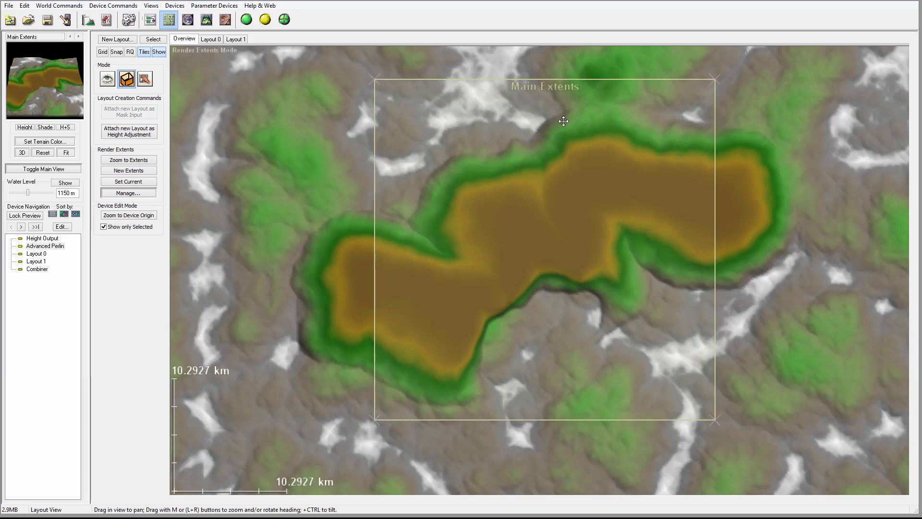
click(207, 19)
drag(555, 225, 641, 269)
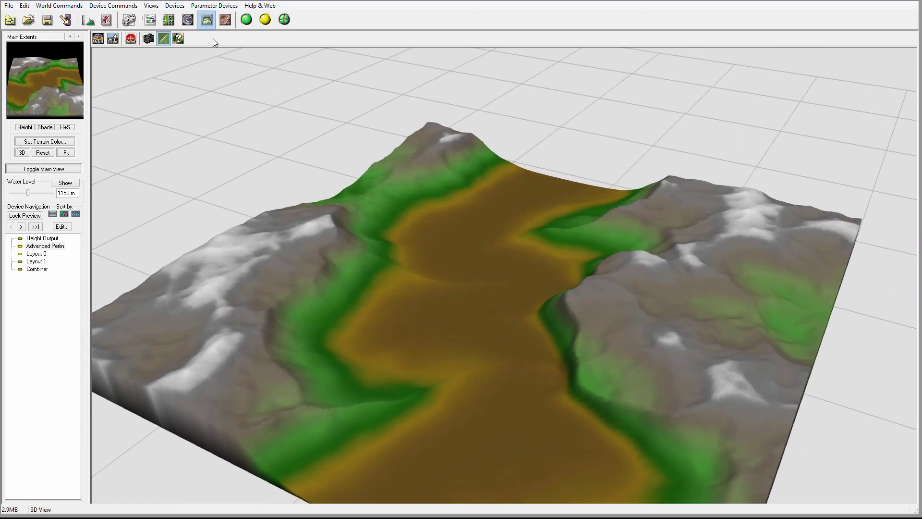
Step: Open the Advanced Perlin generator settings from the device graph
click(150, 20)
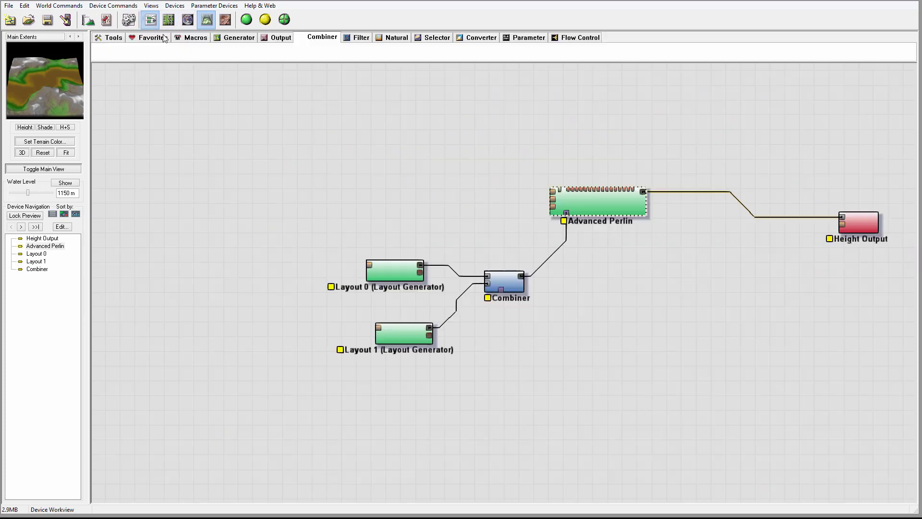
double_click(613, 208)
drag(344, 125, 378, 69)
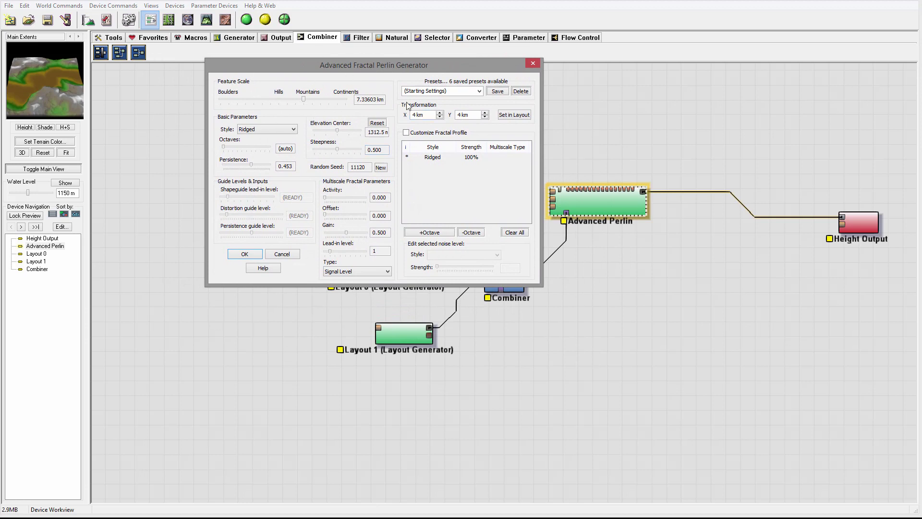
Step: Give Advanced Perlin a 1.83401 km feature scale, 1804.69 elevation center, 0.719 steepness, and apply
click(848, 144)
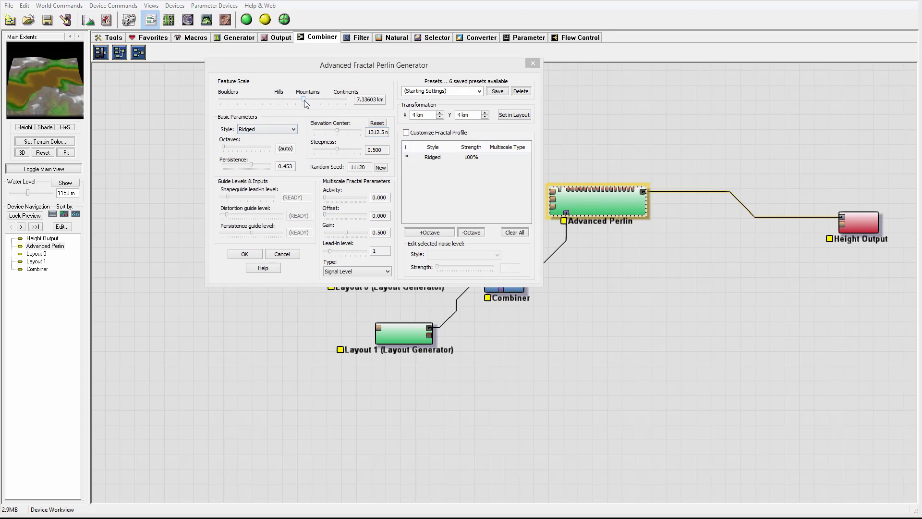
drag(304, 99, 288, 100)
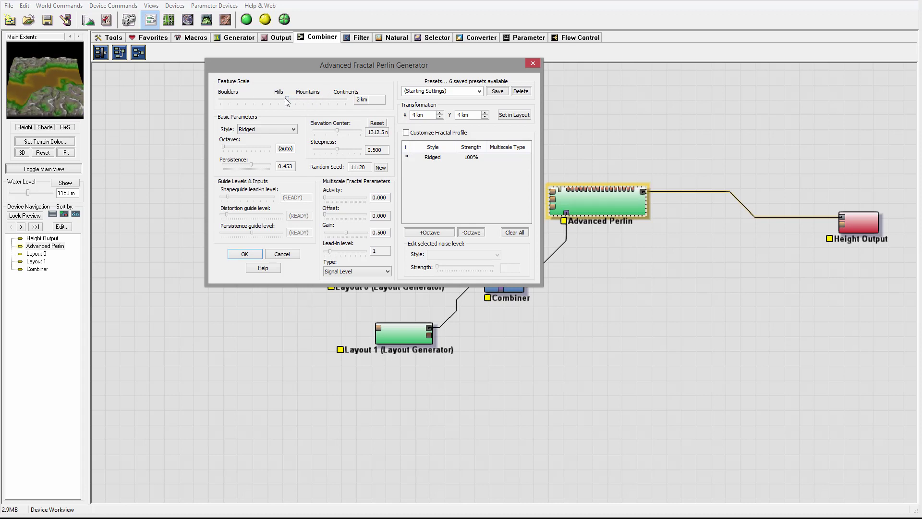
click(284, 98)
click(265, 99)
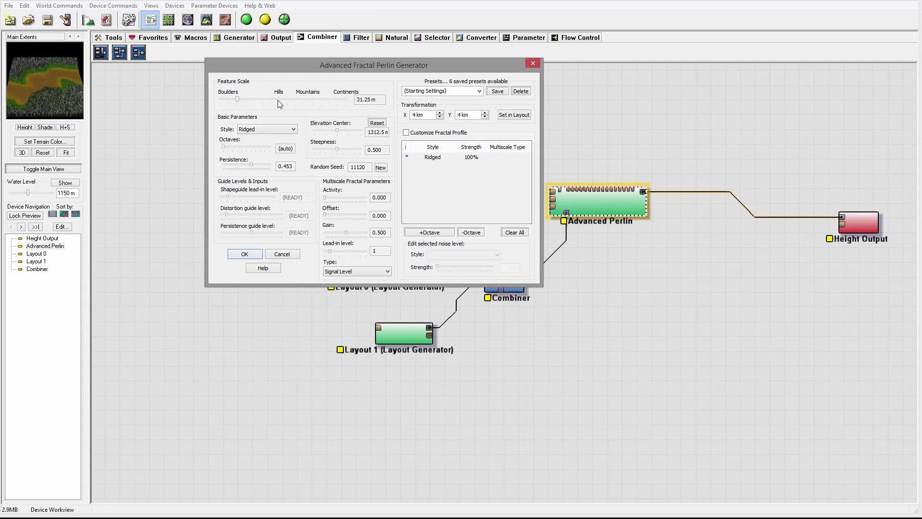
drag(246, 103, 285, 103)
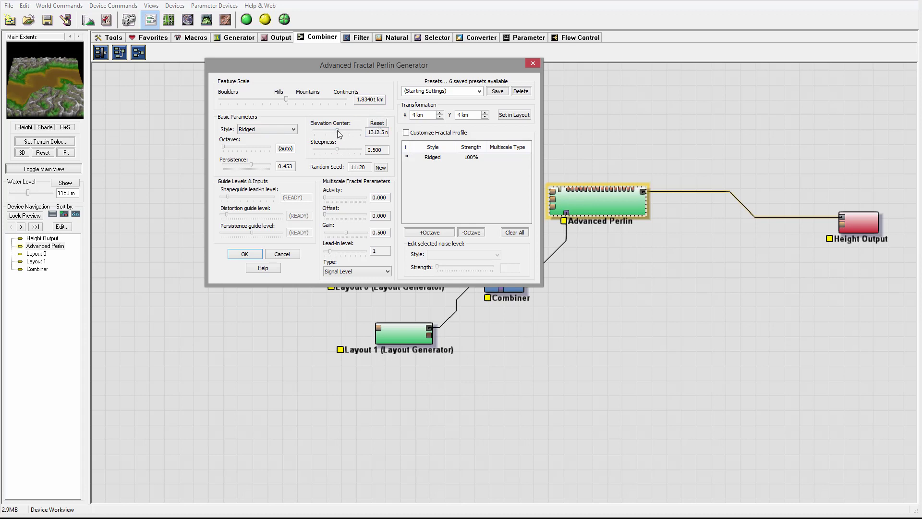
drag(337, 131, 346, 132)
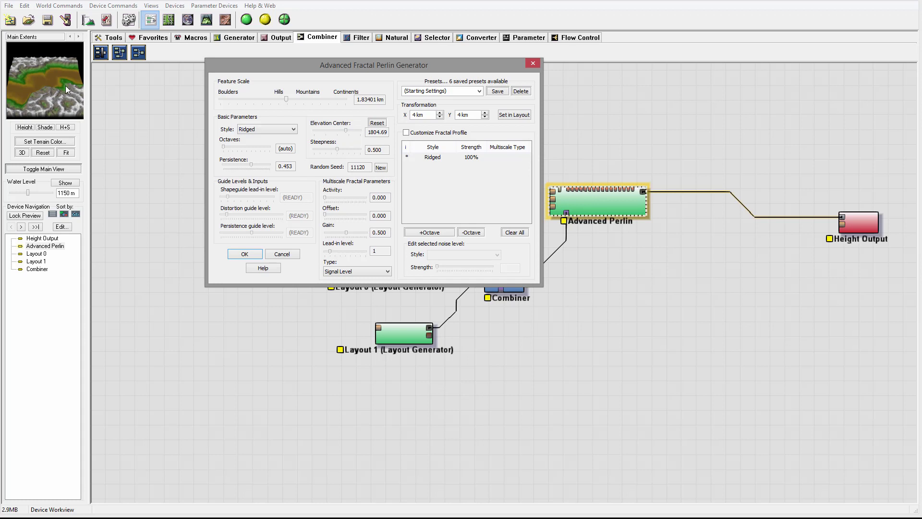
drag(337, 150, 347, 149)
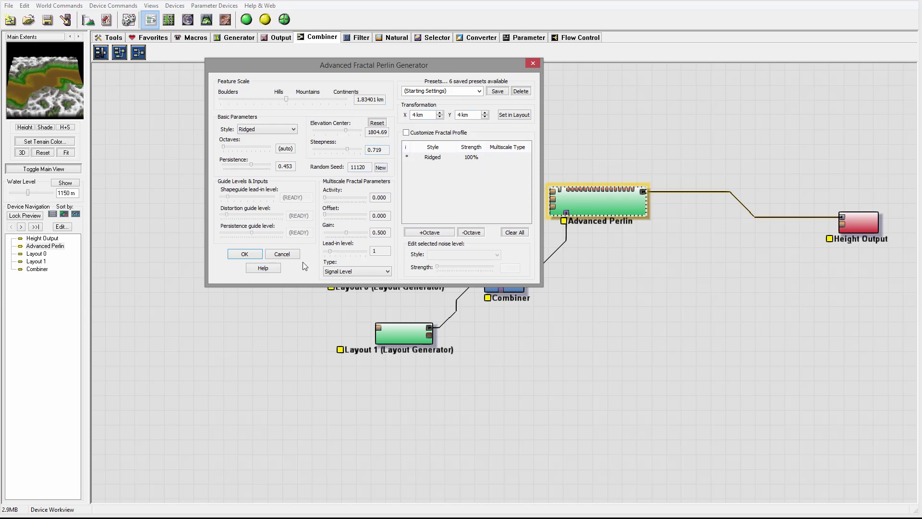
click(243, 254)
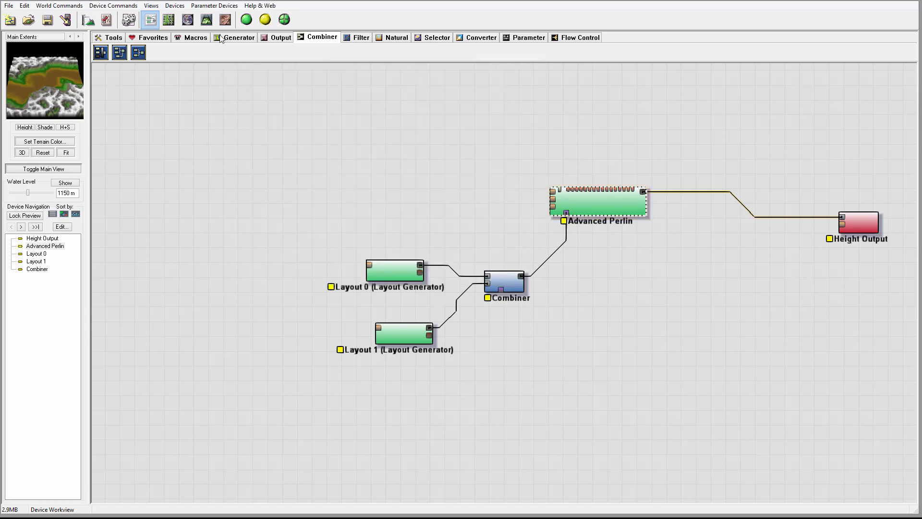
Step: Orbit the 3D terrain to inspect the updated Perlin result
click(207, 20)
drag(379, 252, 498, 264)
drag(739, 284, 315, 111)
Step: Move Advanced Perlin and Height Output to straighten their wire, then show the filter devices
click(150, 20)
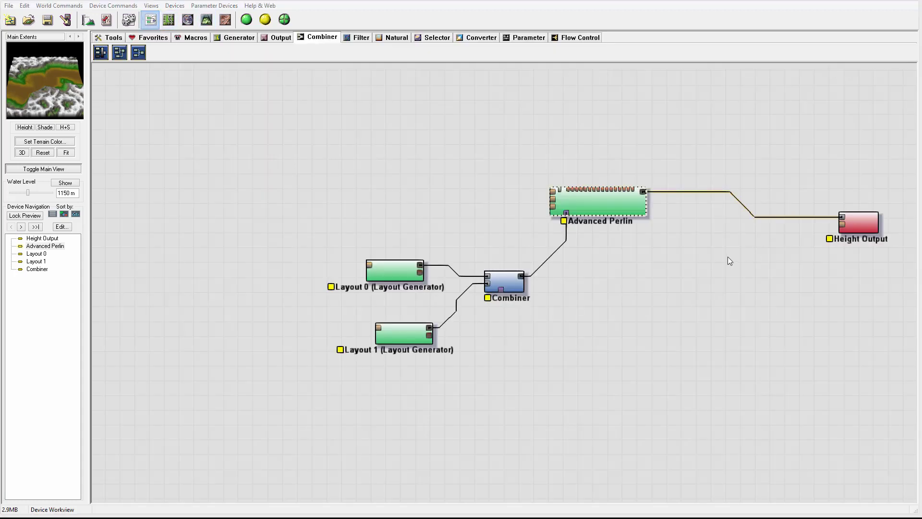
drag(730, 260, 675, 271)
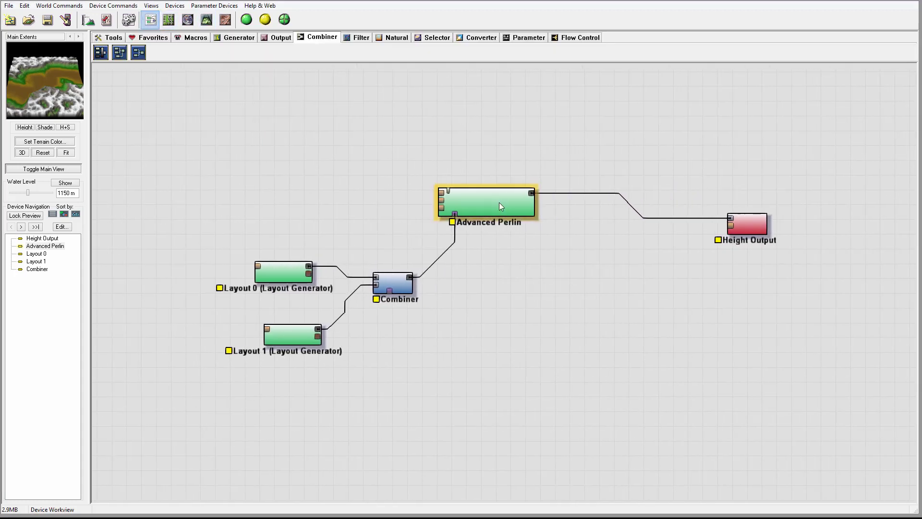
drag(499, 204, 506, 203)
drag(753, 230, 853, 204)
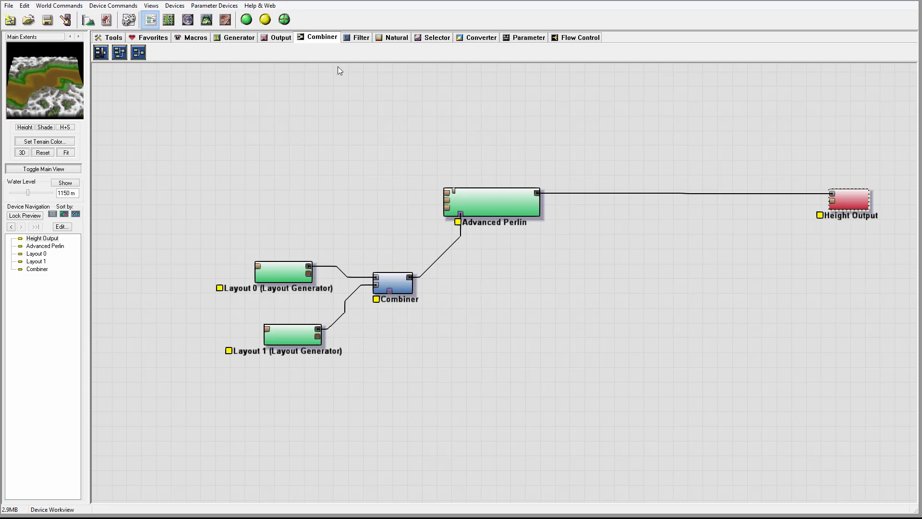
click(243, 40)
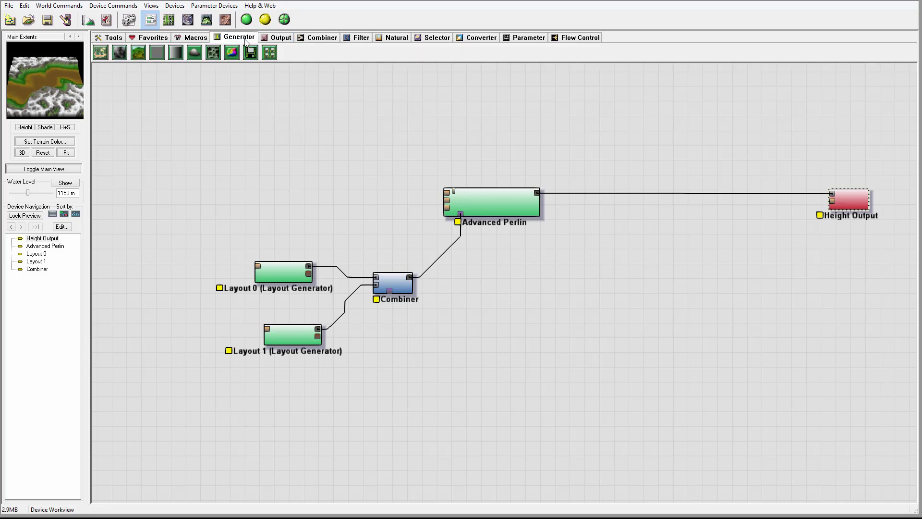
click(355, 38)
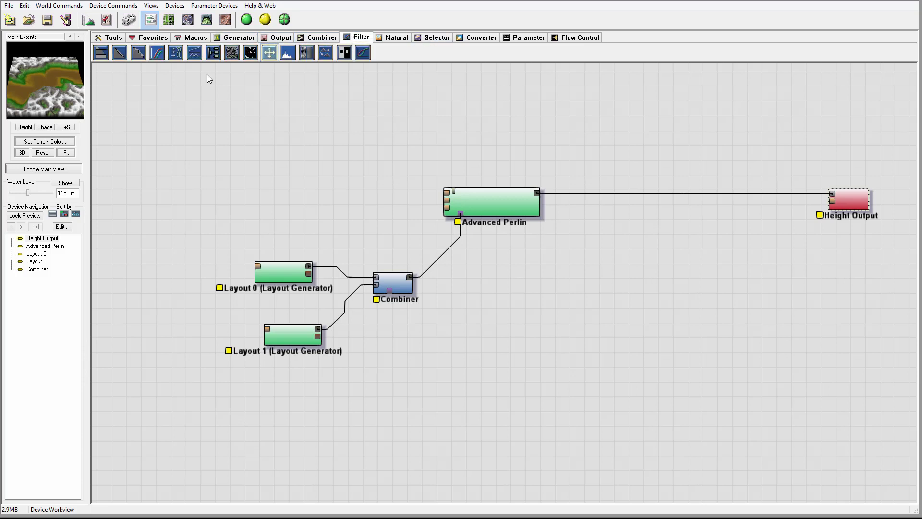
Step: Drop a Terrace filter onto the Advanced Perlin–Height Output wire, check its settings, and view in 3D
click(138, 53)
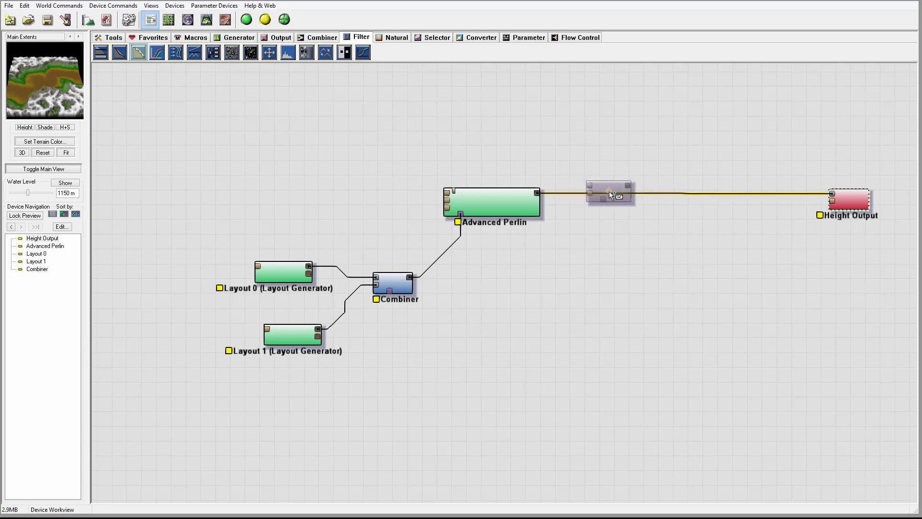
click(616, 197)
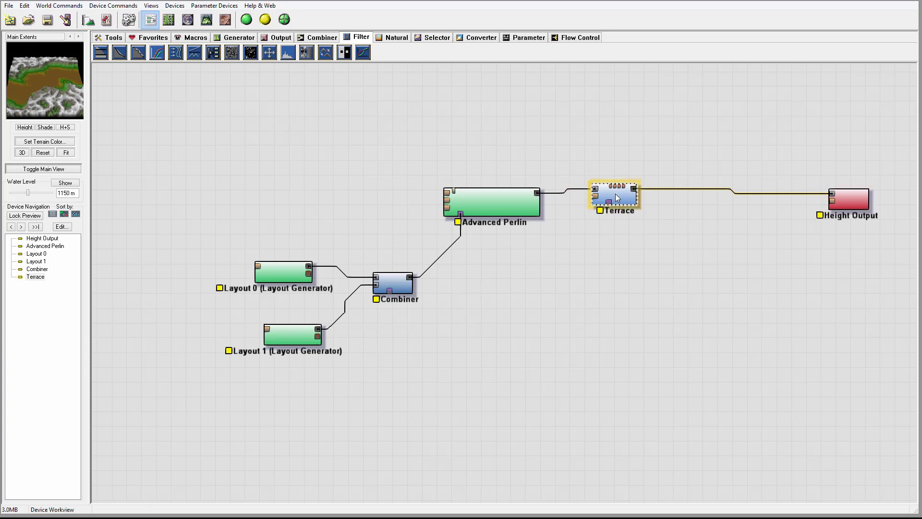
double_click(624, 200)
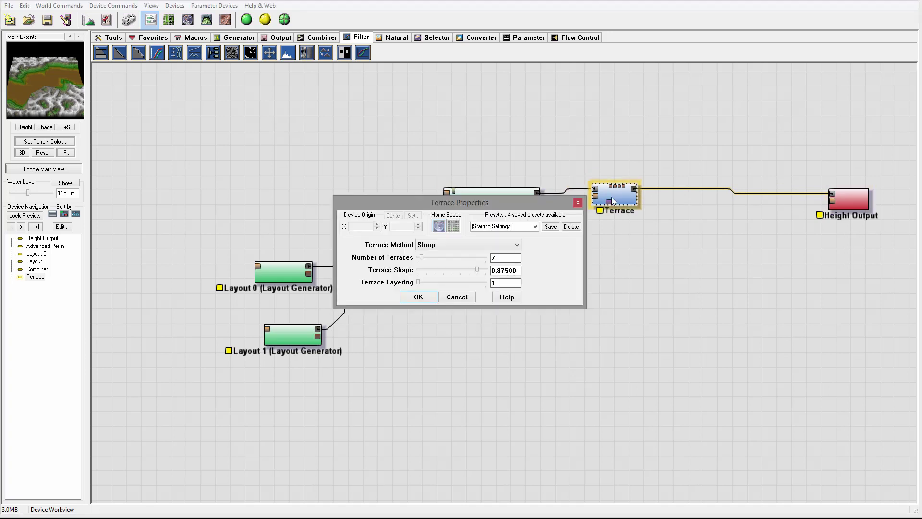
click(578, 203)
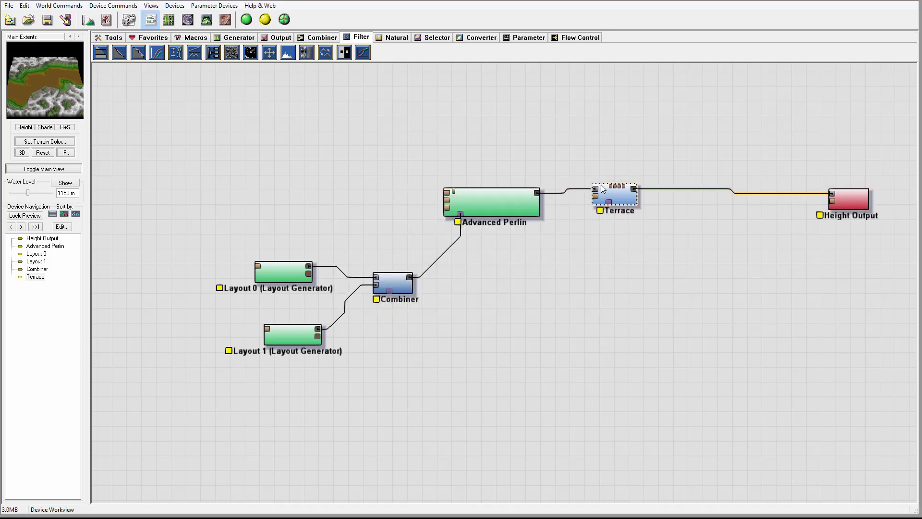
click(205, 20)
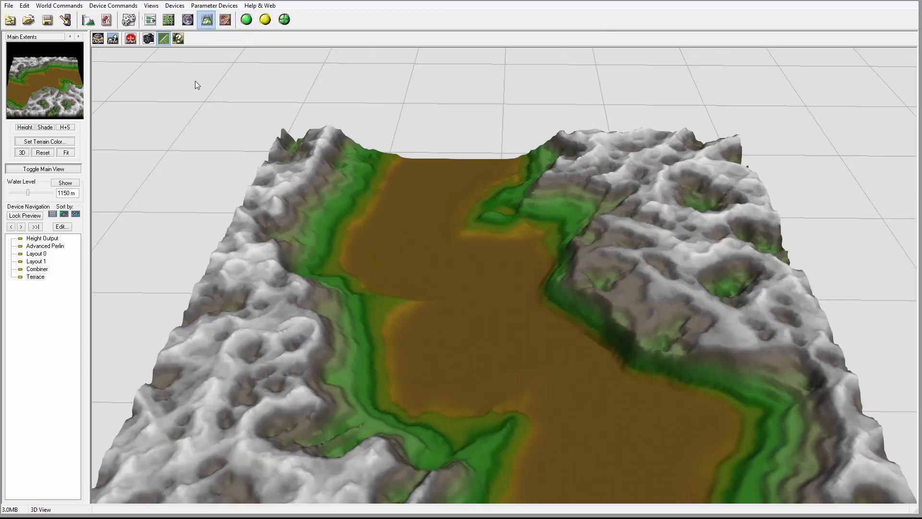
Step: Build the terrain and orbit to inspect the terrace bands along the valley cliffs
click(246, 21)
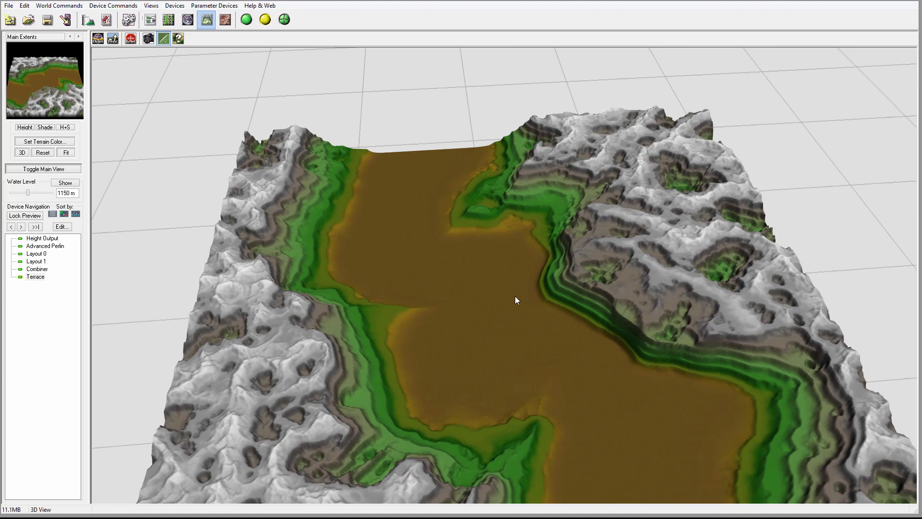
drag(515, 295, 537, 264)
drag(463, 264, 324, 260)
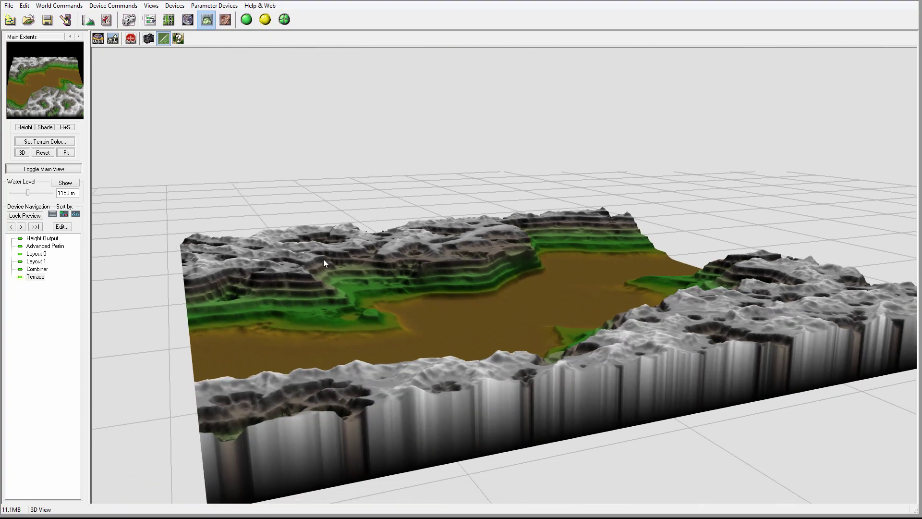
drag(649, 235, 286, 214)
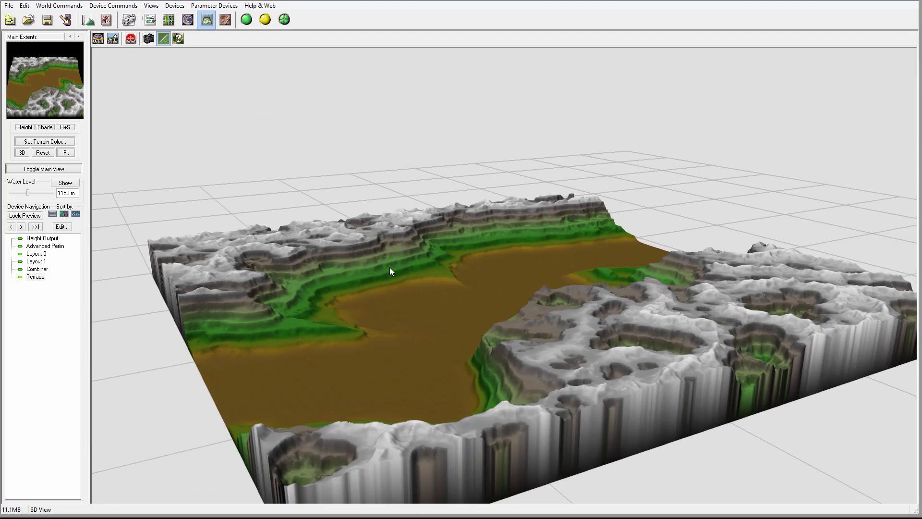
drag(390, 271, 659, 286)
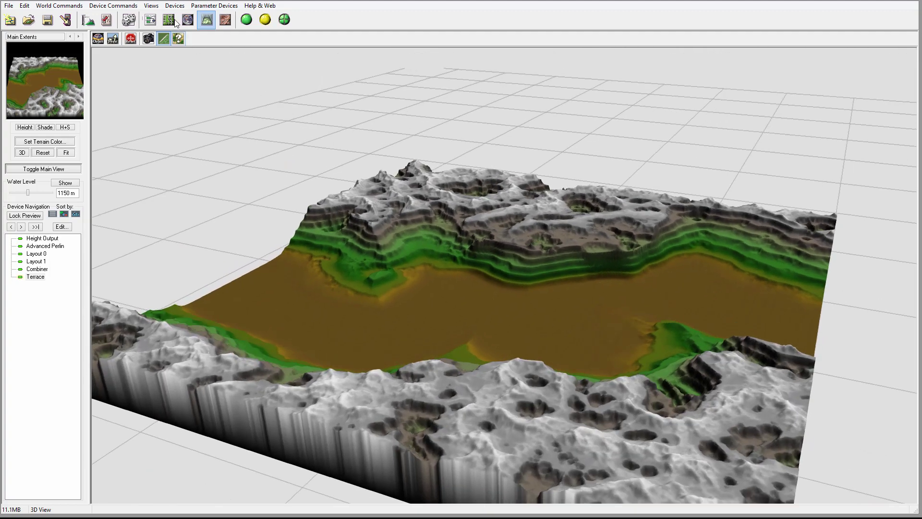
click(150, 19)
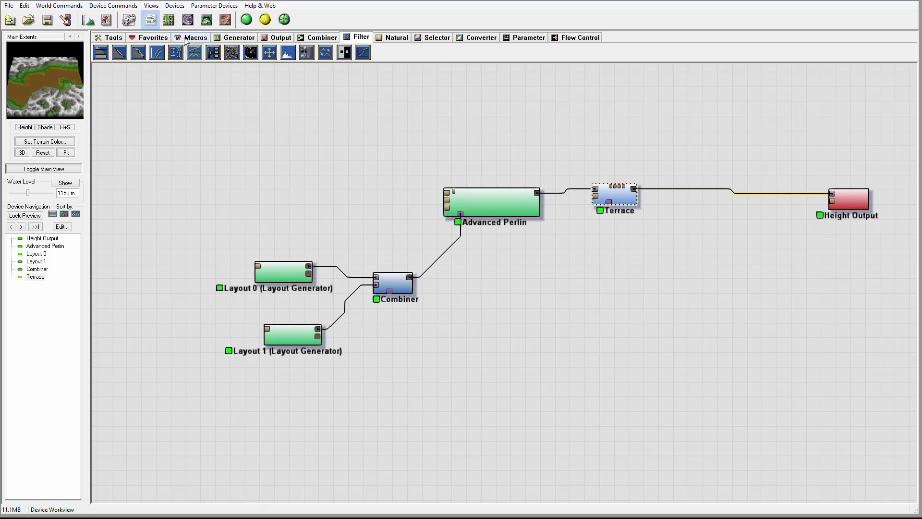
Step: Place a Voronoi generator on the canvas and open its properties (8 km scale, F1 style)
click(242, 38)
click(213, 52)
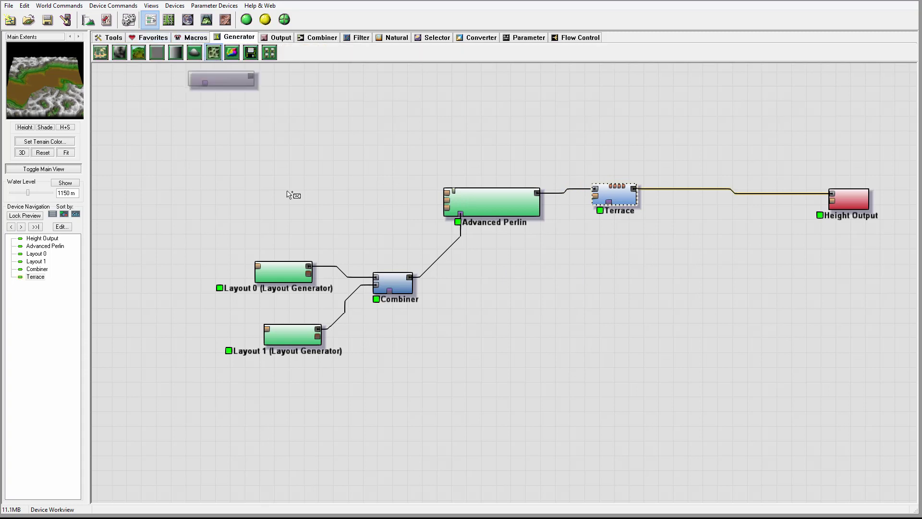
click(546, 288)
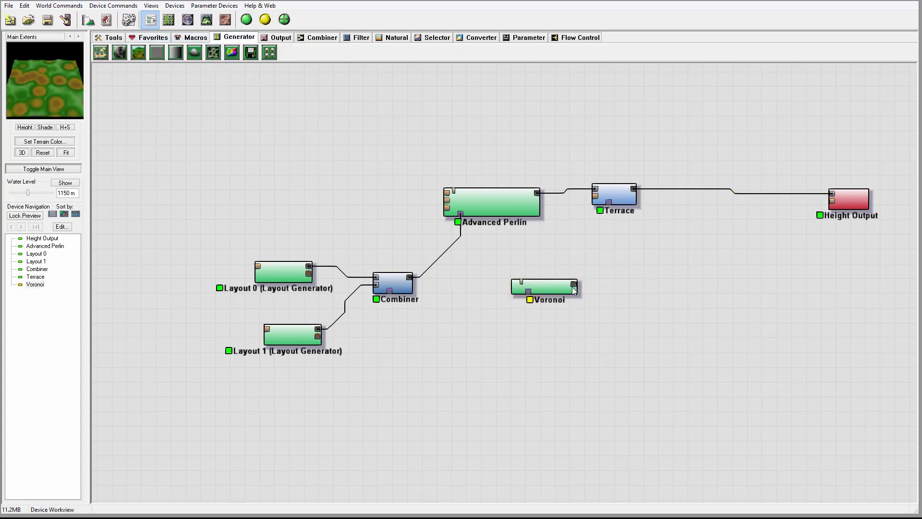
double_click(557, 284)
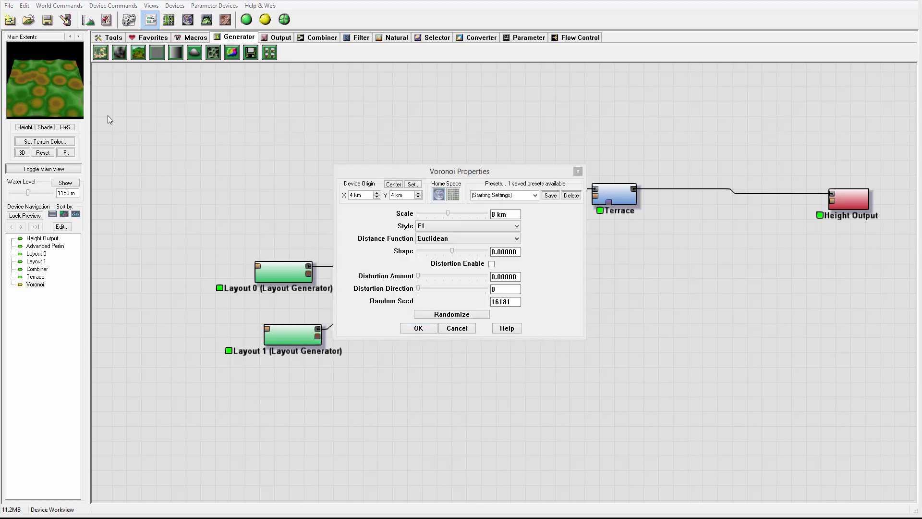
Step: Set the Voronoi to F4 - F2 style, shape -0.75 and scale about 5.86 km
click(475, 172)
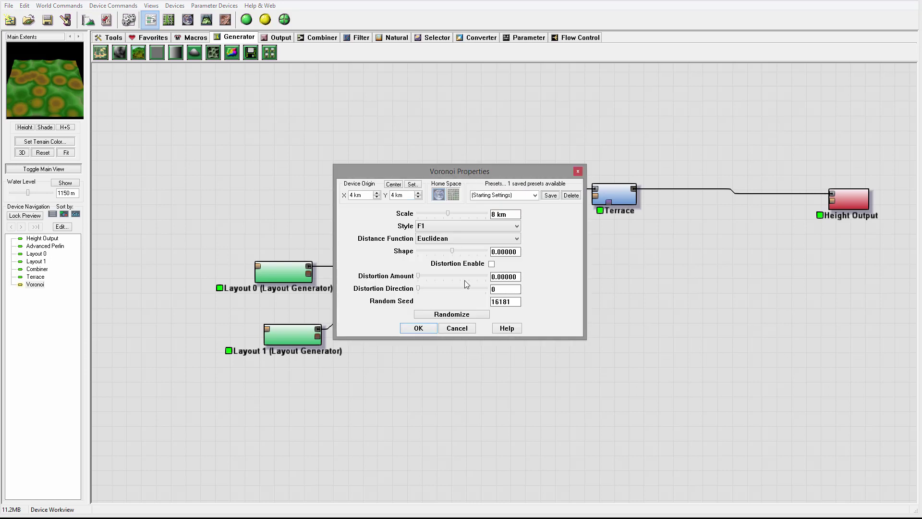
click(488, 226)
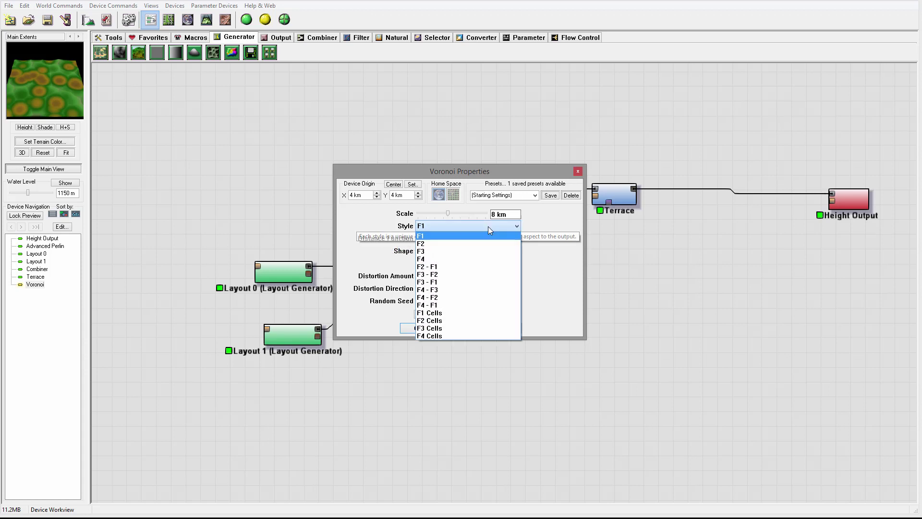
click(454, 297)
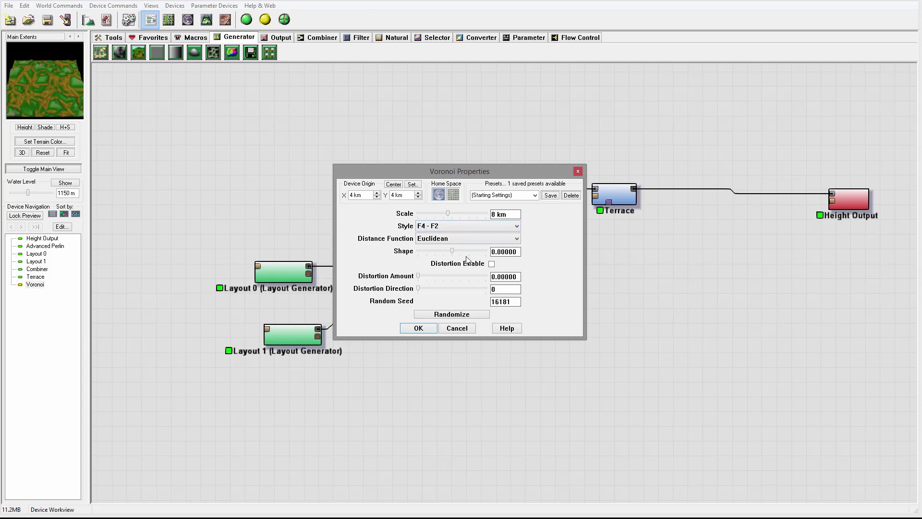
drag(453, 251, 440, 255)
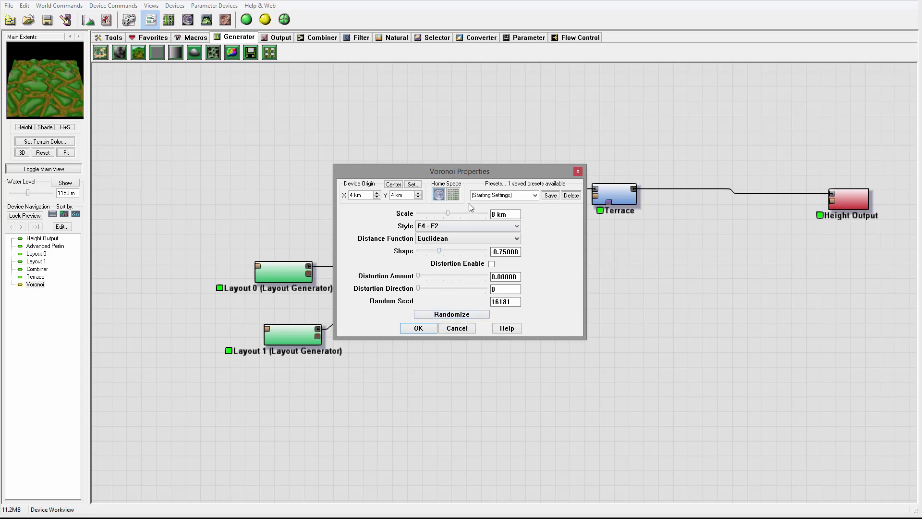
drag(449, 212, 444, 212)
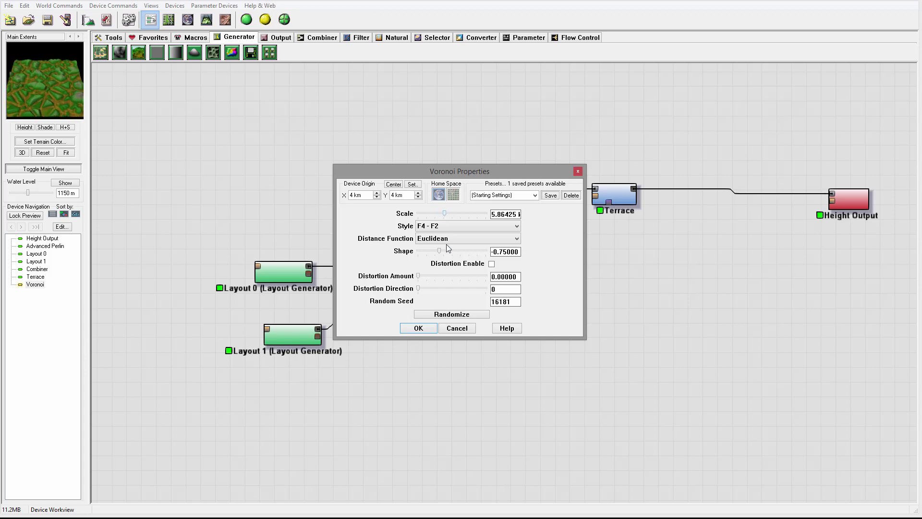
click(416, 331)
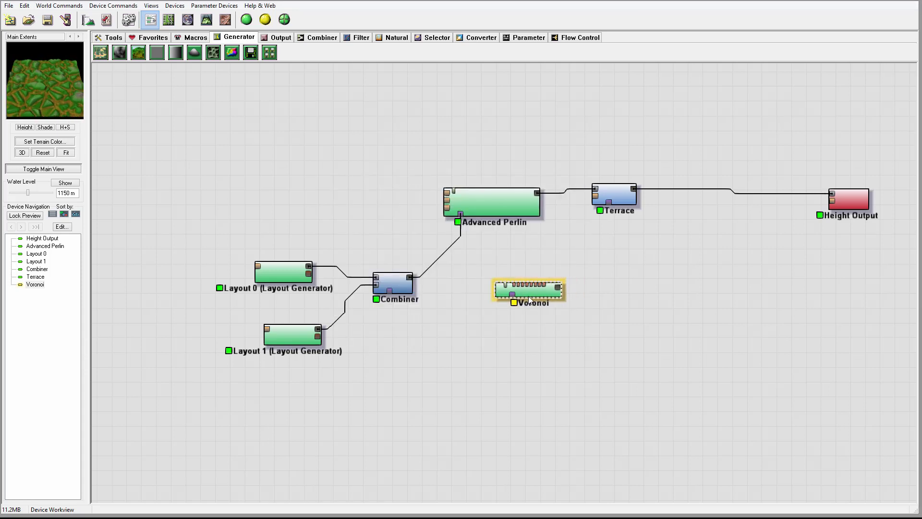
Step: Connect Voronoi to the Terrace's lower input and preview the Terrace result in 3D
drag(550, 290, 596, 196)
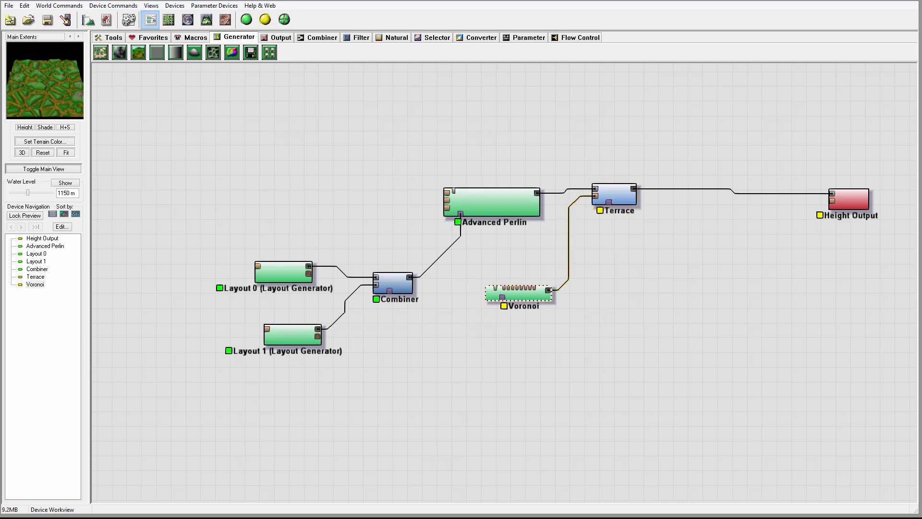
click(623, 188)
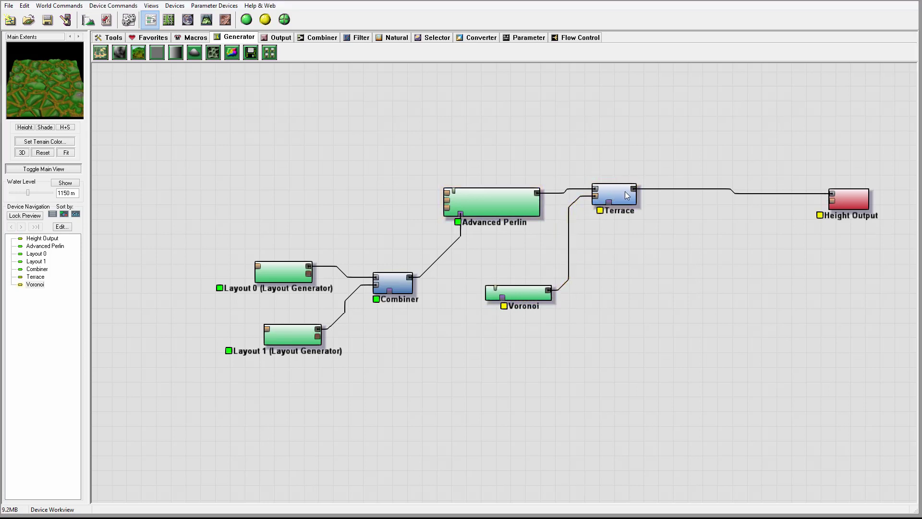
click(206, 20)
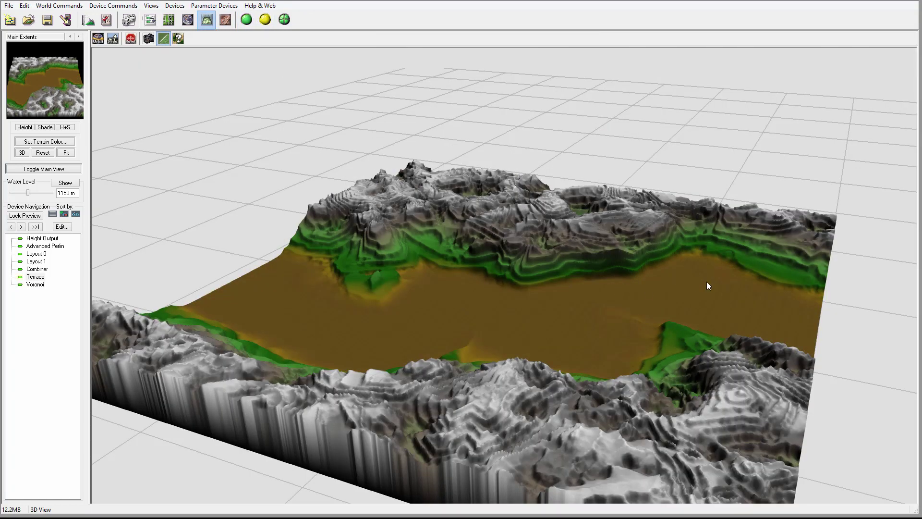
drag(707, 285, 325, 290)
drag(467, 295, 268, 283)
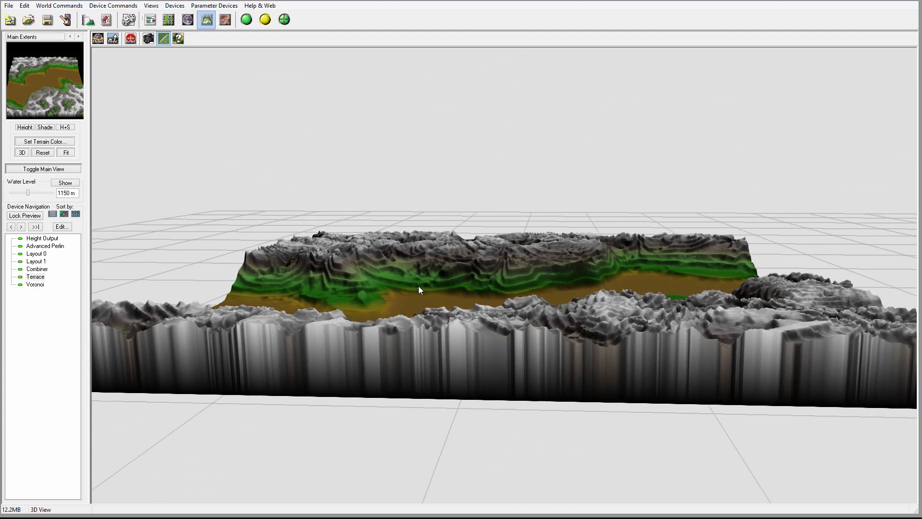
drag(419, 289, 452, 296)
drag(647, 288, 337, 285)
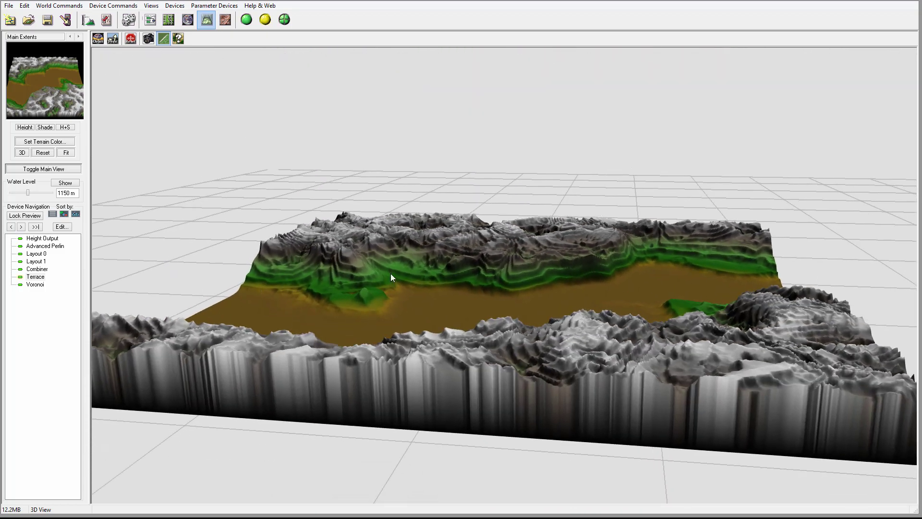
drag(633, 293, 373, 311)
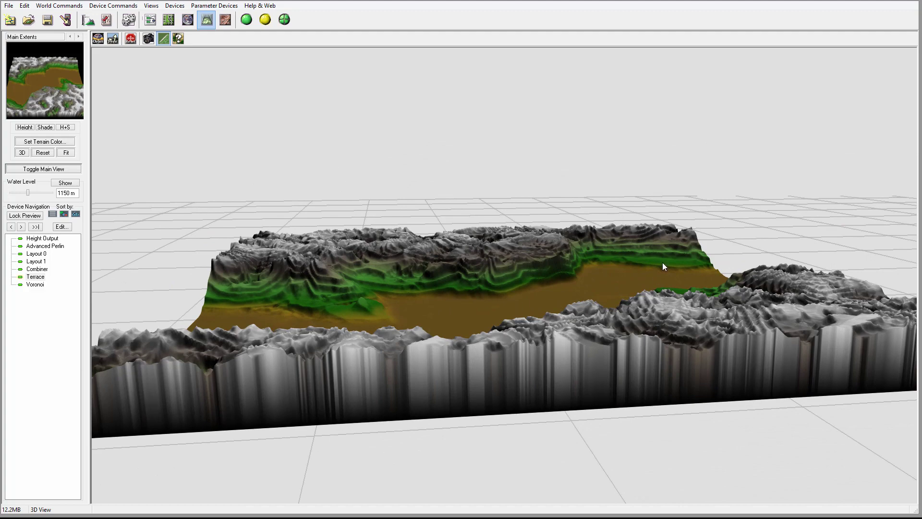
drag(663, 262, 630, 332)
drag(375, 260, 250, 103)
Step: Back in the node graph, nudge the Terrace node to straighten its output wire and show the Natural devices
click(151, 20)
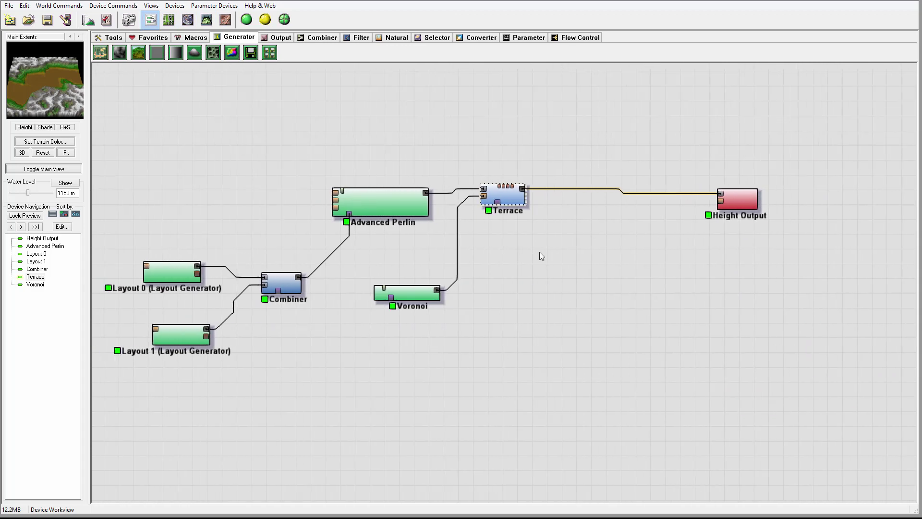
drag(510, 207, 513, 208)
click(379, 38)
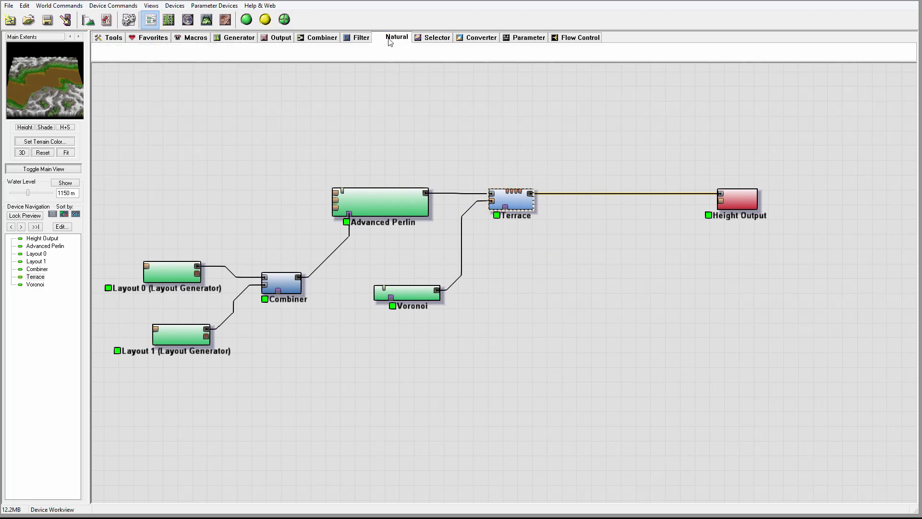